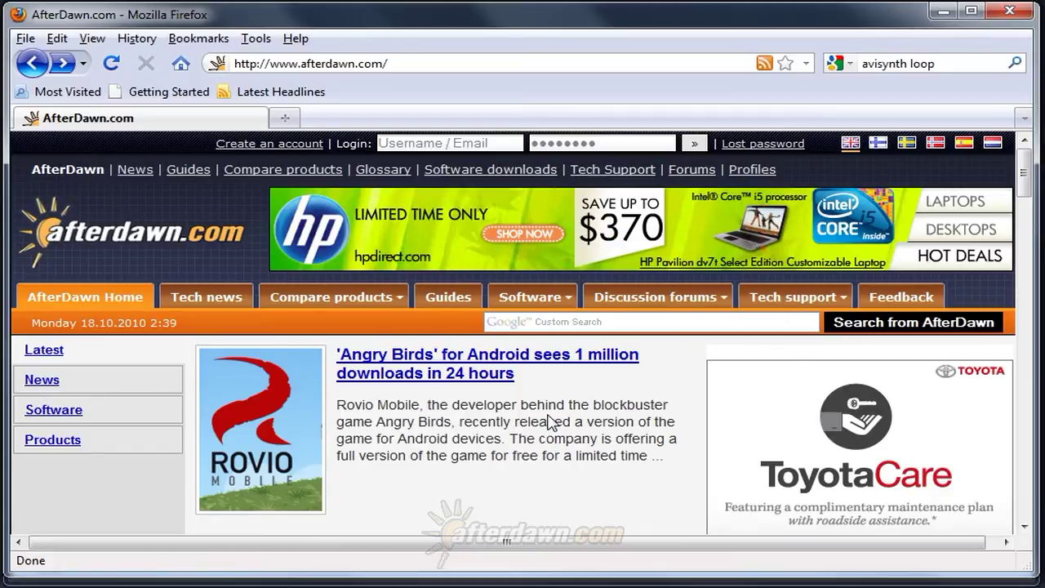
# - Search AfterDawn for 'handbrake' and save HandBrake-0.9.4-Win_GUI.exe (v0.9.4) to Downloads
pyautogui.click(531, 298)
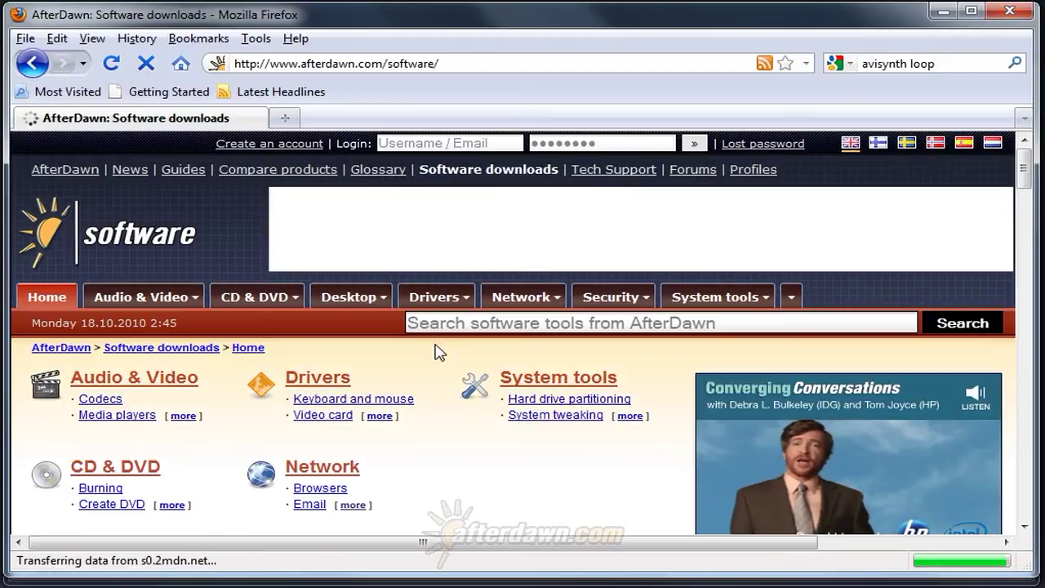
pyautogui.click(438, 330)
pyautogui.write('han')
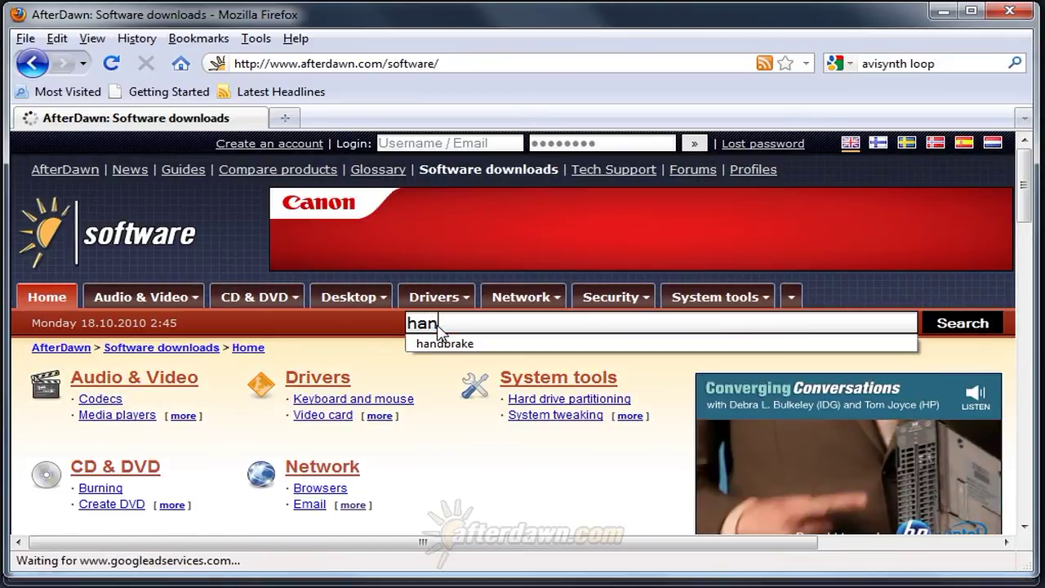
pyautogui.write('dbrake')
pyautogui.press('Return')
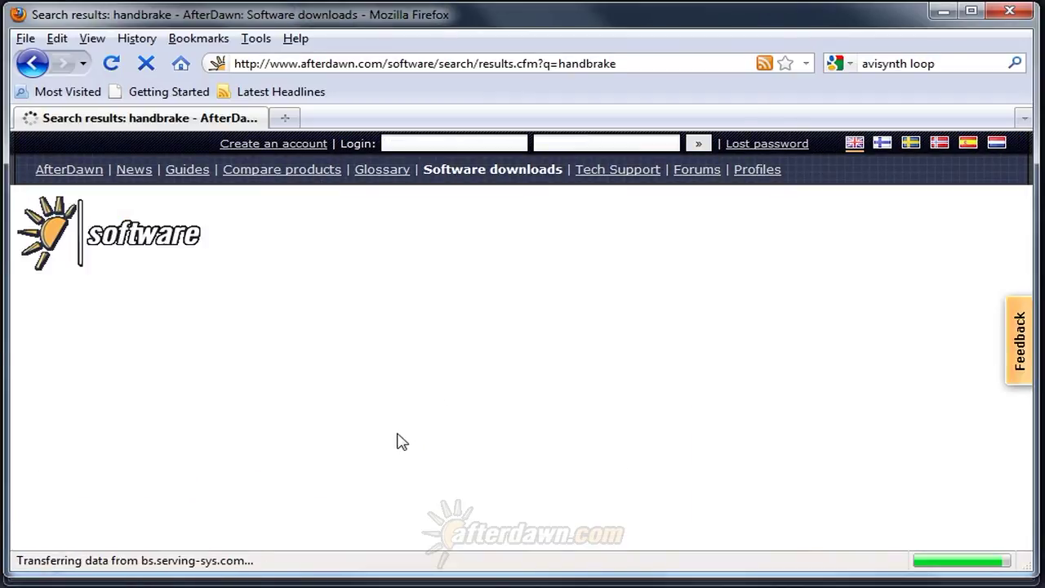
pyautogui.scroll(-2, 397, 442)
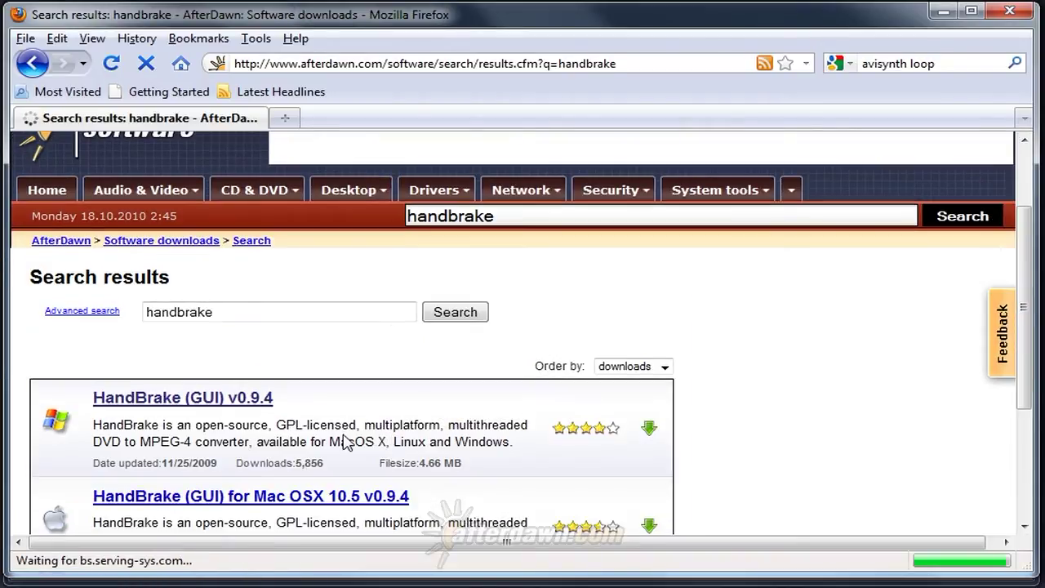
pyautogui.click(258, 406)
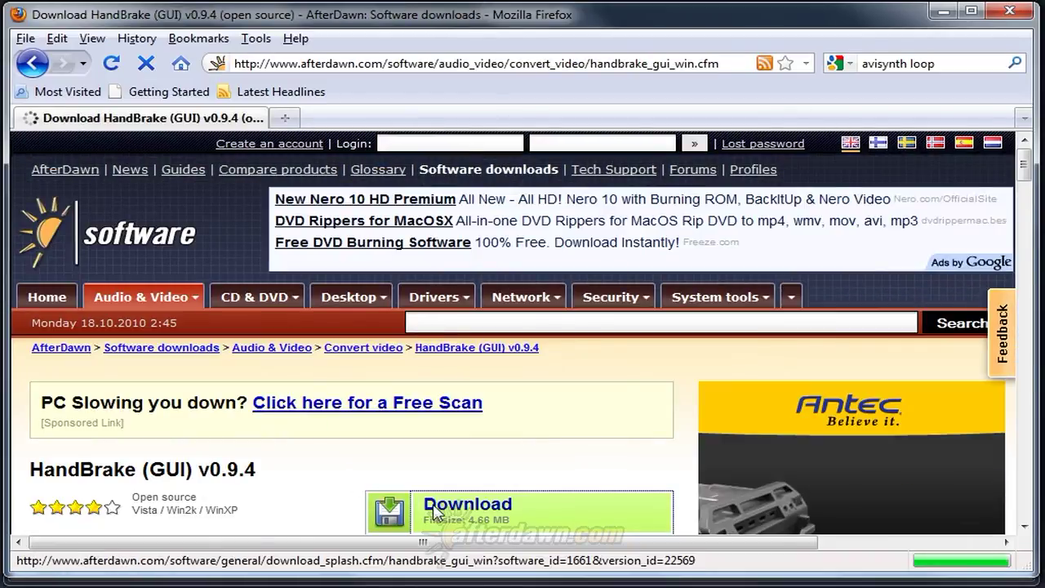
pyautogui.click(433, 511)
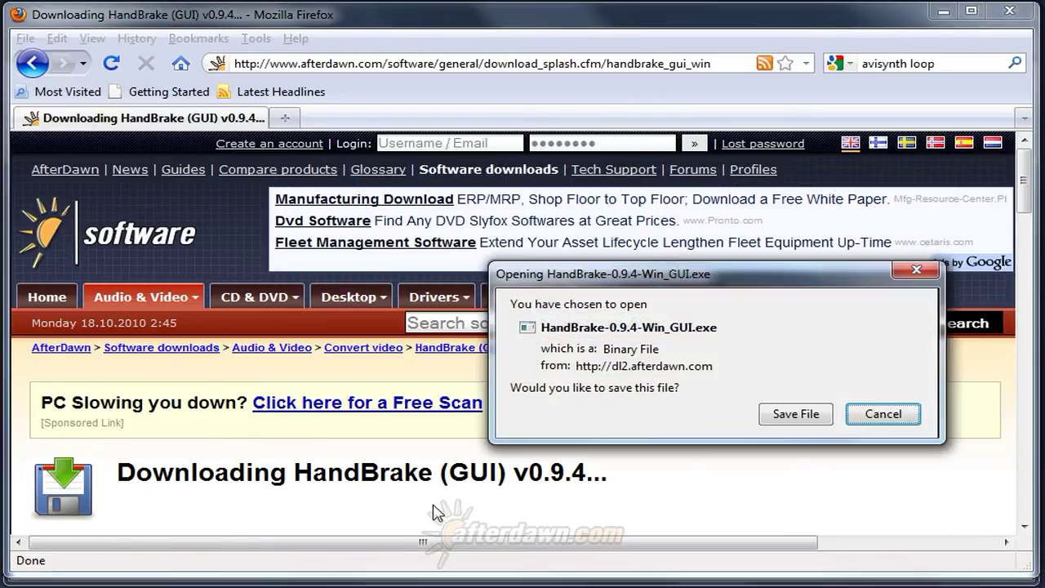
pyautogui.click(794, 413)
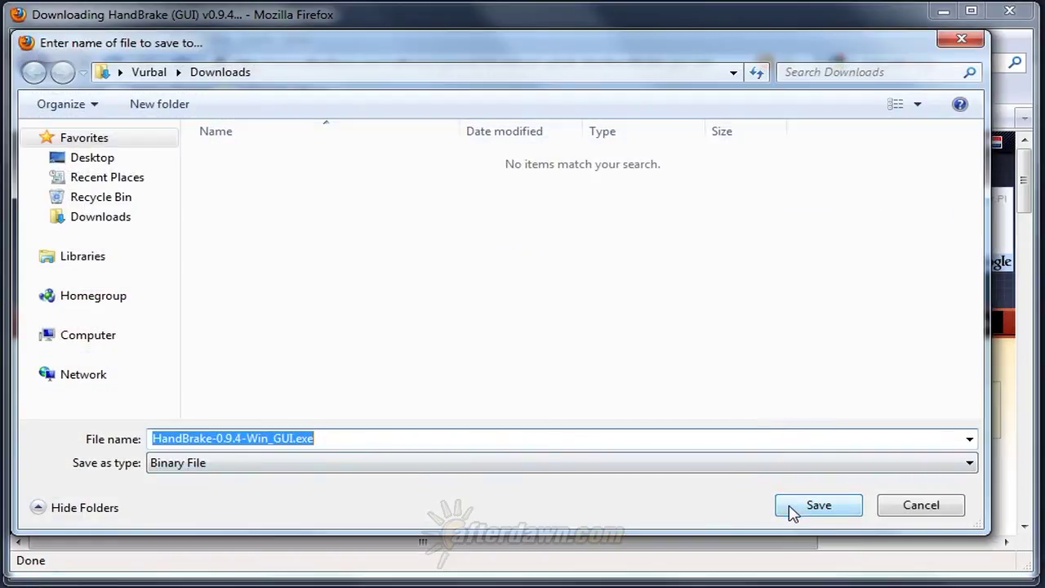
pyautogui.click(792, 510)
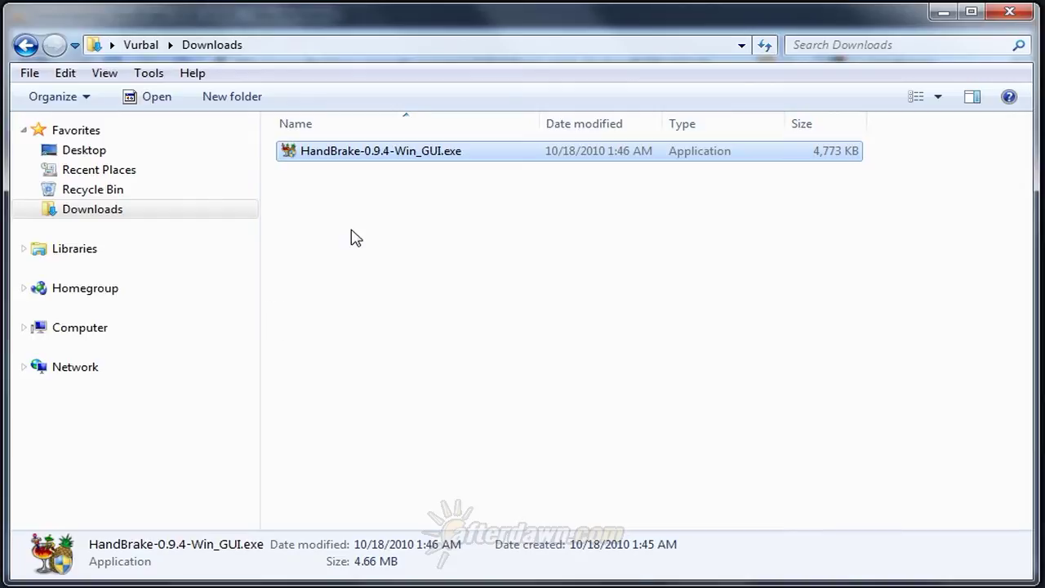
# - Run HandBrake-0.9.4-Win_GUI.exe, go past the welcome page and accept the licence
pyautogui.doubleClick(395, 163)
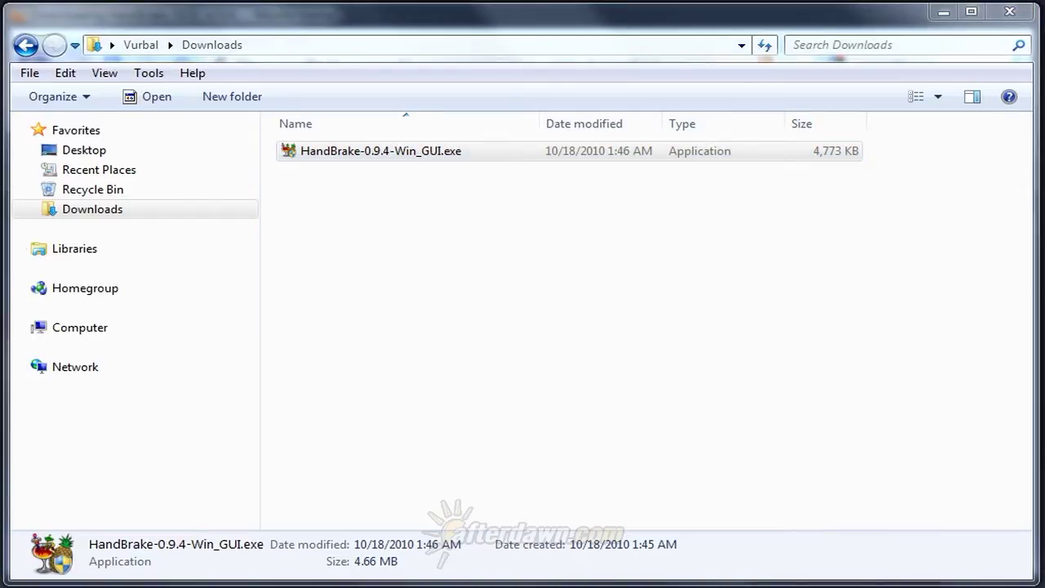
pyautogui.click(890, 348)
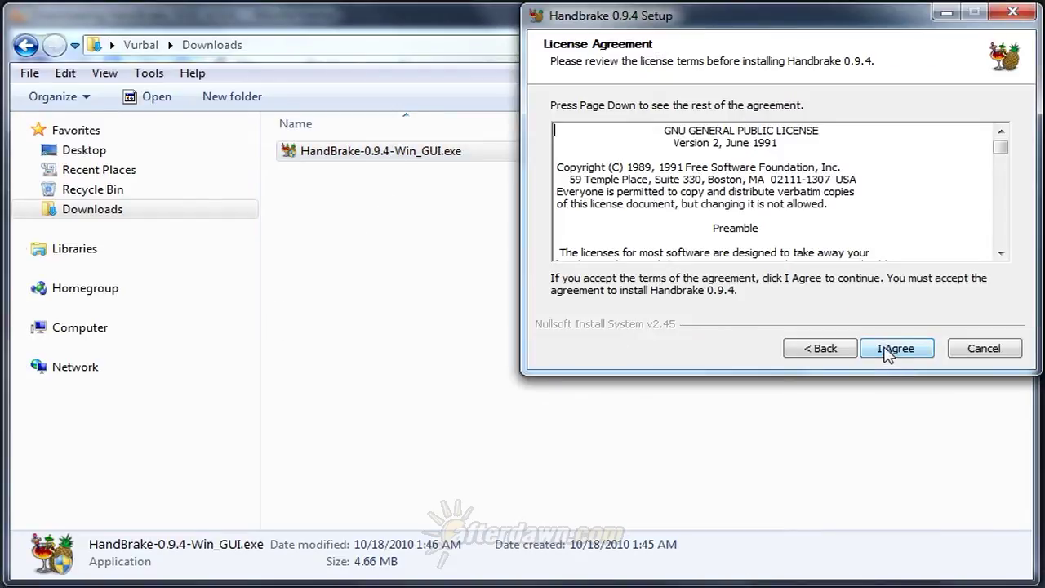
pyautogui.click(890, 348)
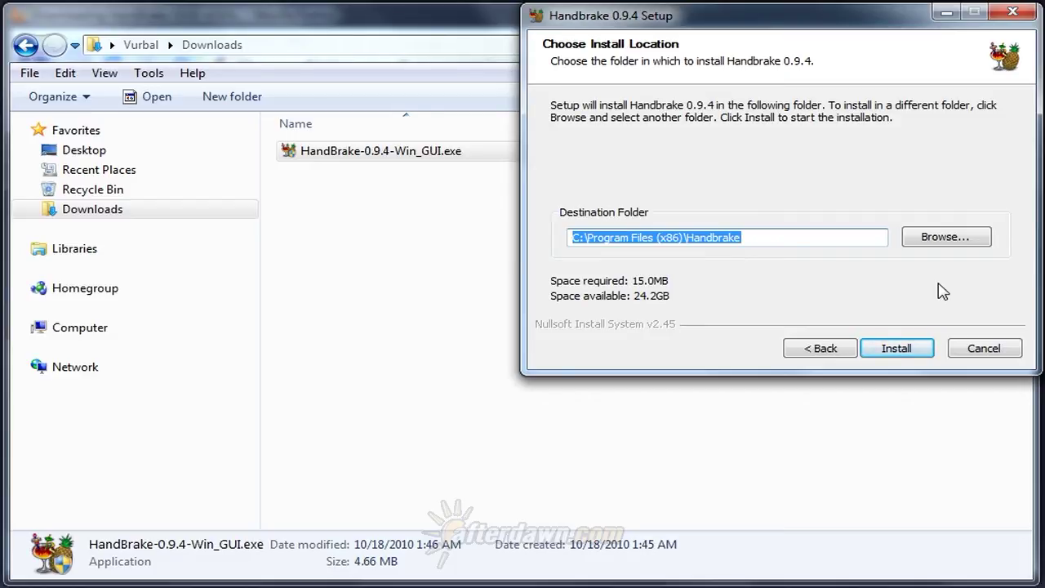
# - Choose C:\Multimedia Tools (x86) as the destination folder and run the installation
pyautogui.click(977, 243)
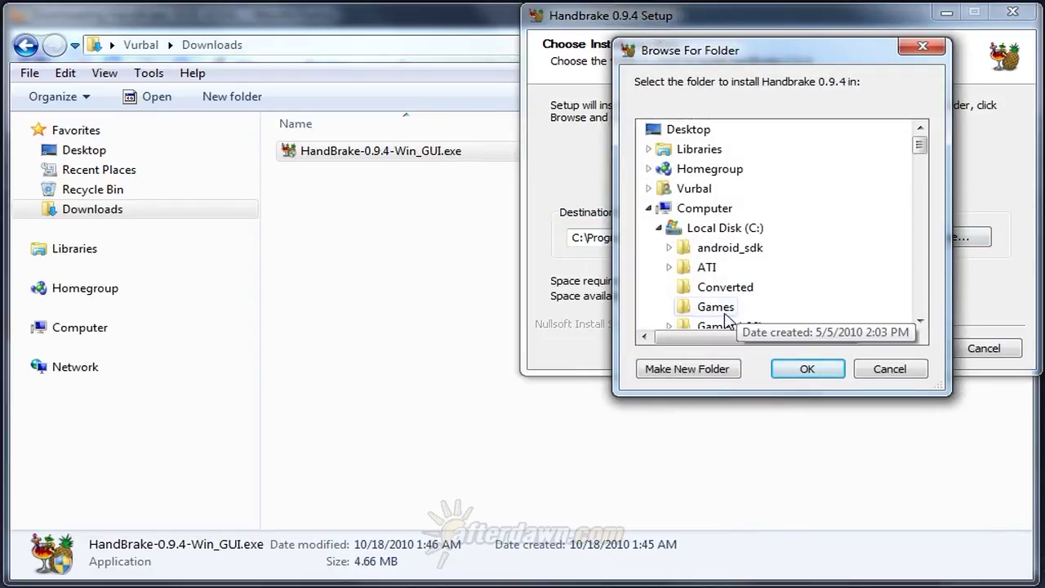
pyautogui.click(920, 322)
pyautogui.click(920, 322)
pyautogui.click(920, 322)
pyautogui.click(920, 321)
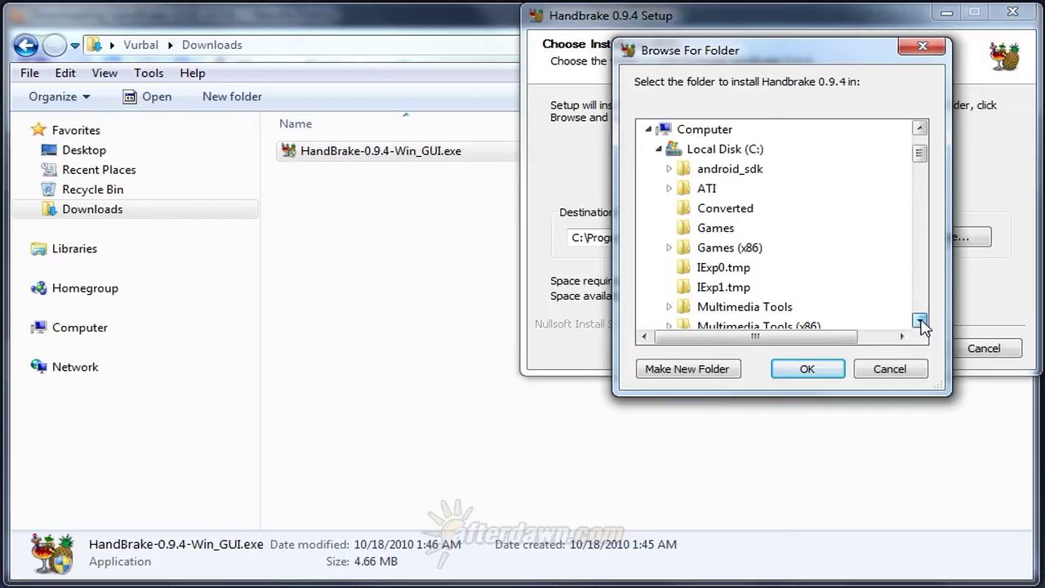
pyautogui.click(920, 322)
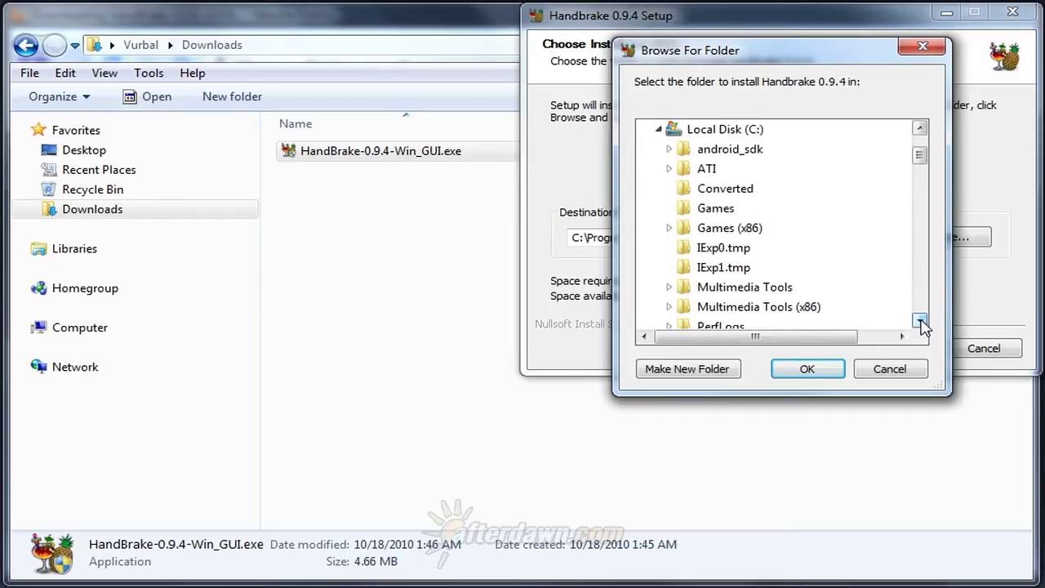
pyautogui.click(726, 309)
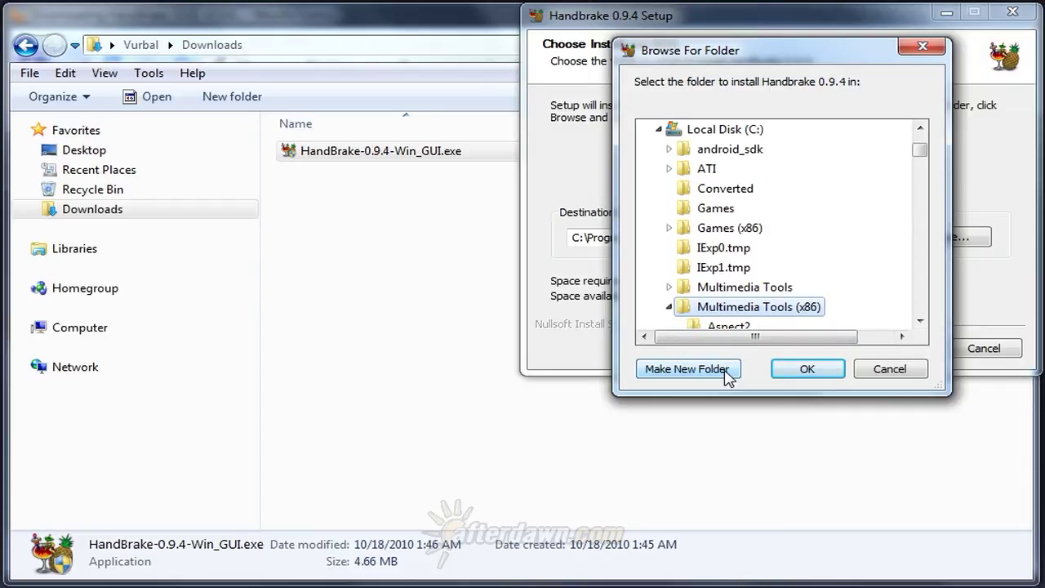
pyautogui.click(805, 371)
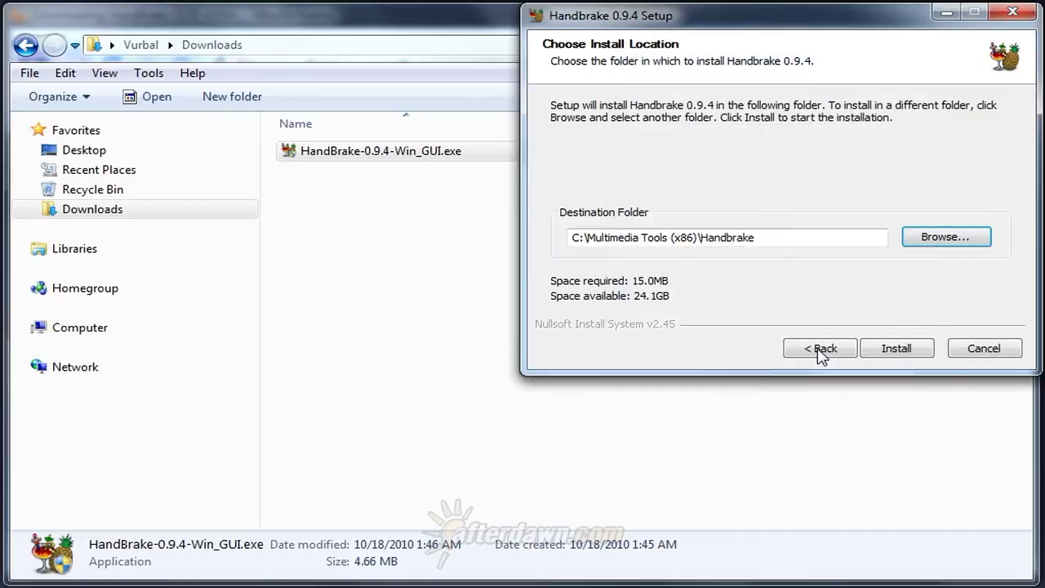
pyautogui.click(888, 348)
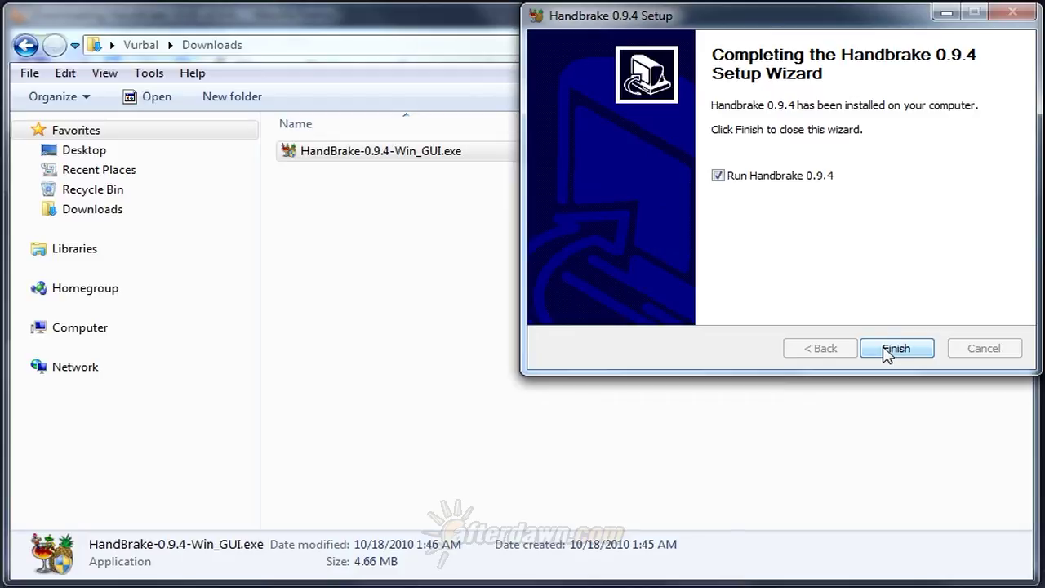
# - Finish setup with Run Handbrake 0.9.4 left checked so HandBrake launches
pyautogui.click(895, 349)
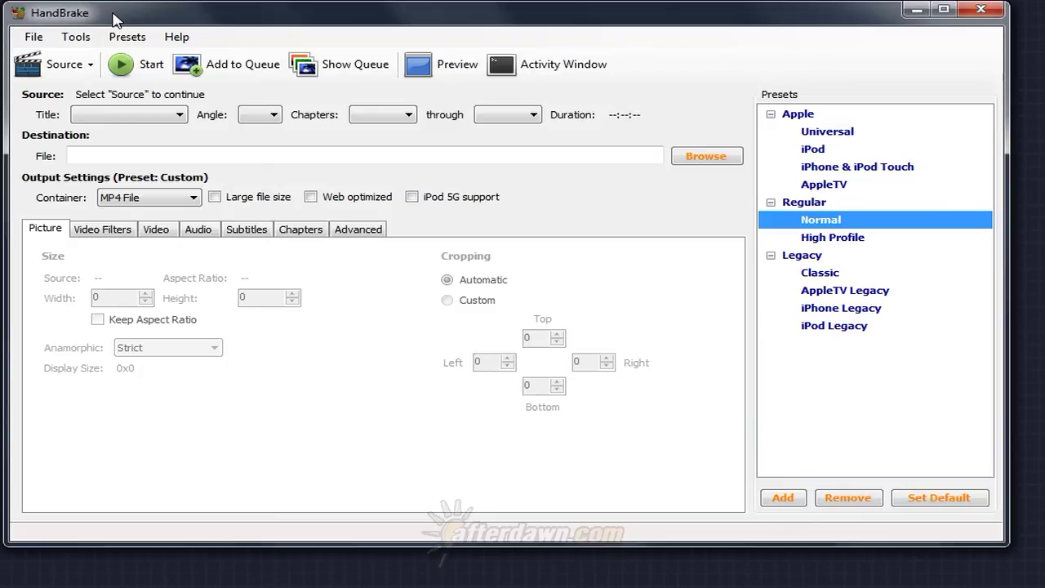
# - In Tools > Options, set the default output path to C:\Converted
pyautogui.click(83, 36)
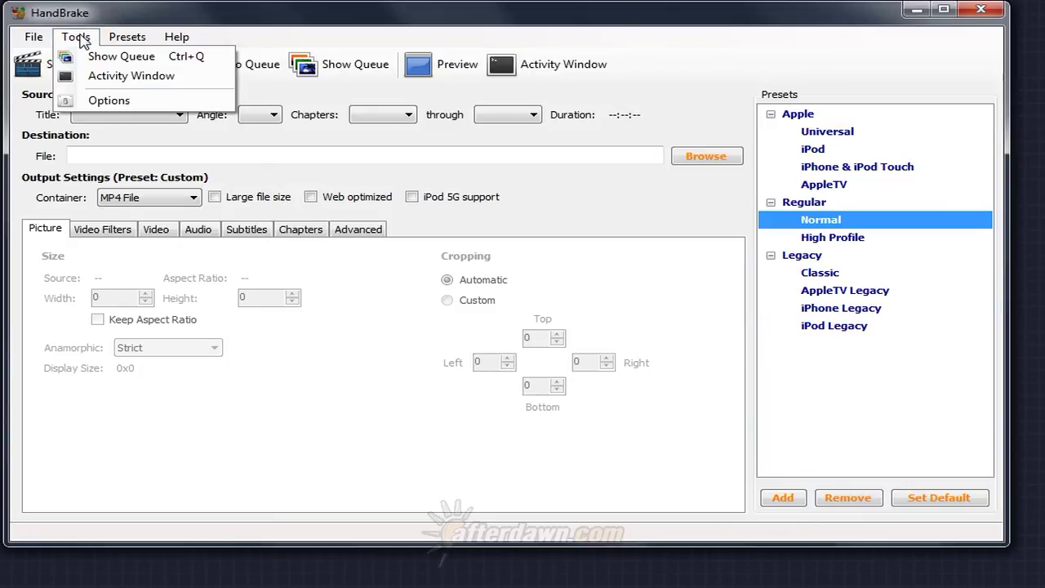
pyautogui.click(137, 99)
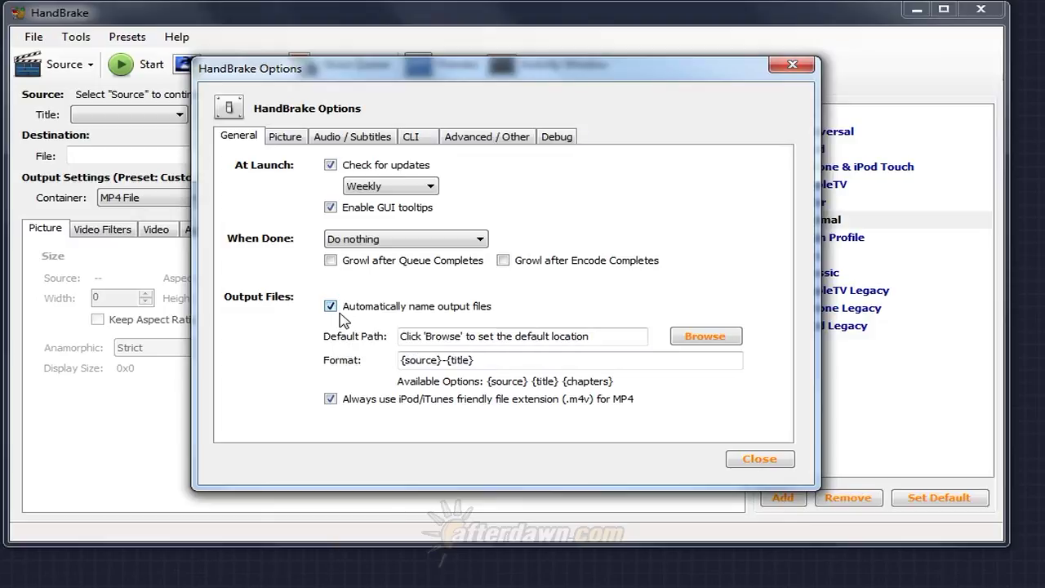
pyautogui.click(706, 337)
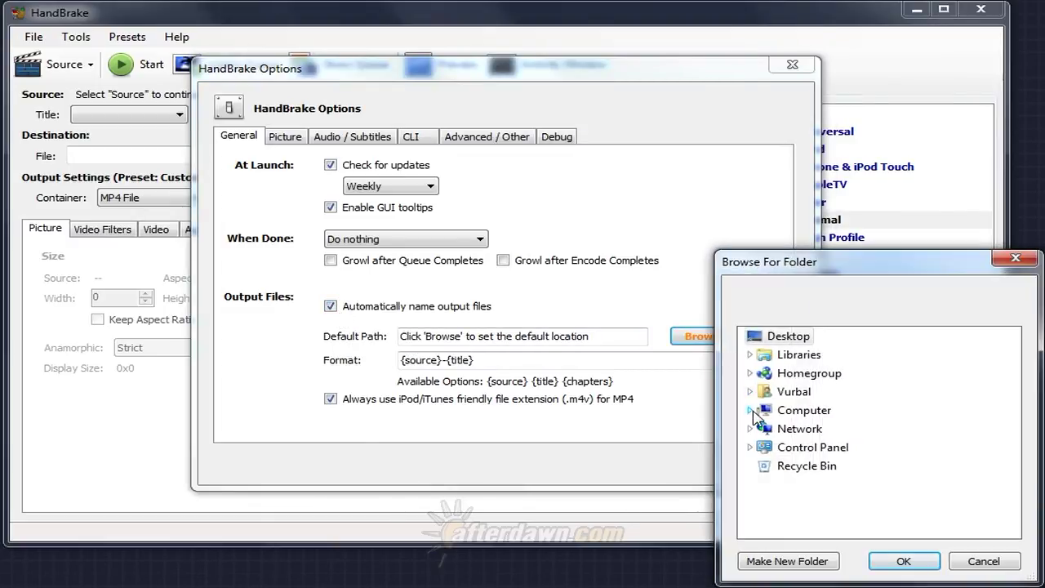
pyautogui.click(754, 405)
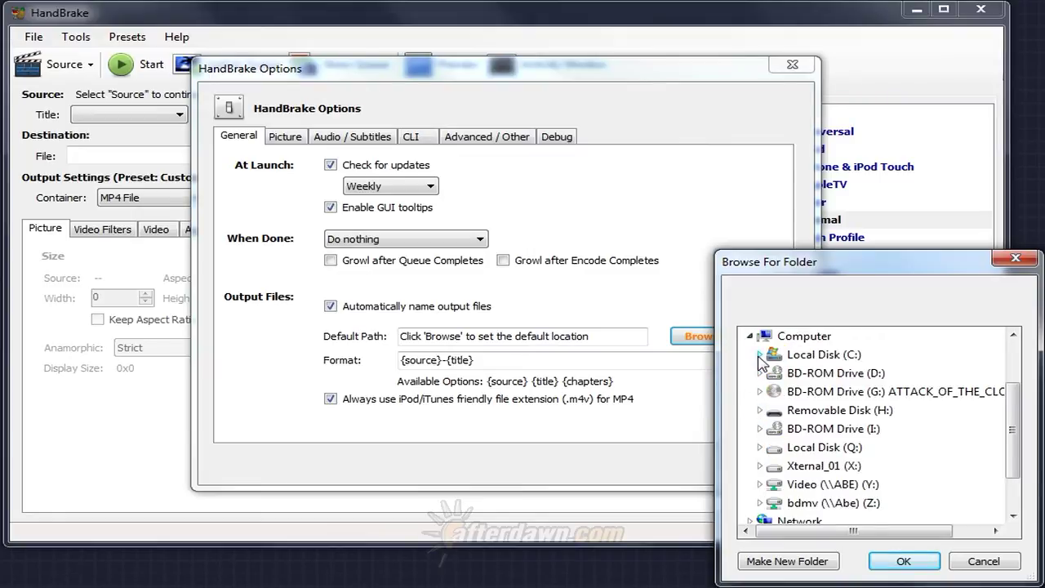
pyautogui.click(761, 356)
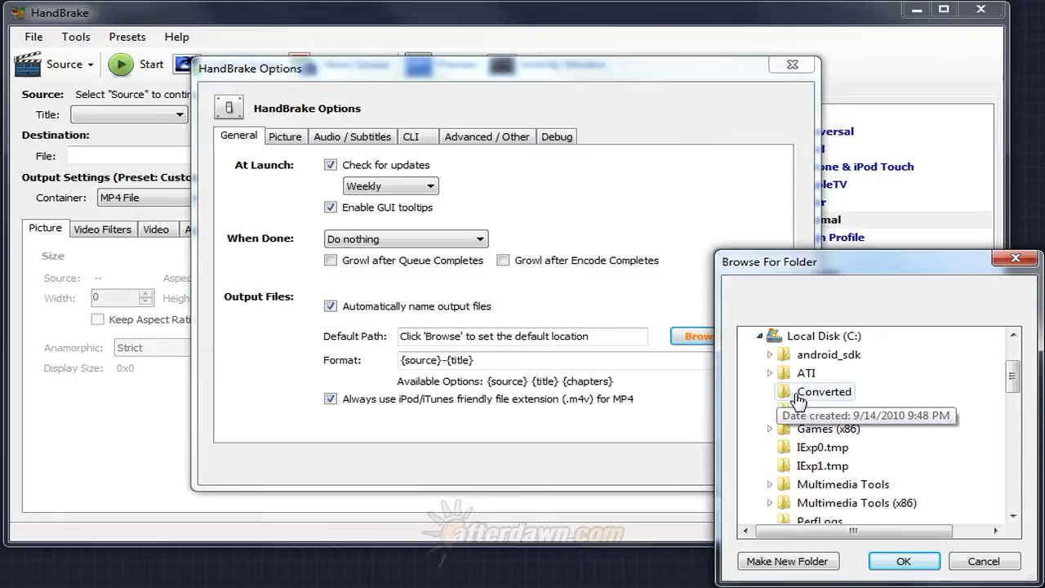
pyautogui.click(799, 393)
pyautogui.click(895, 562)
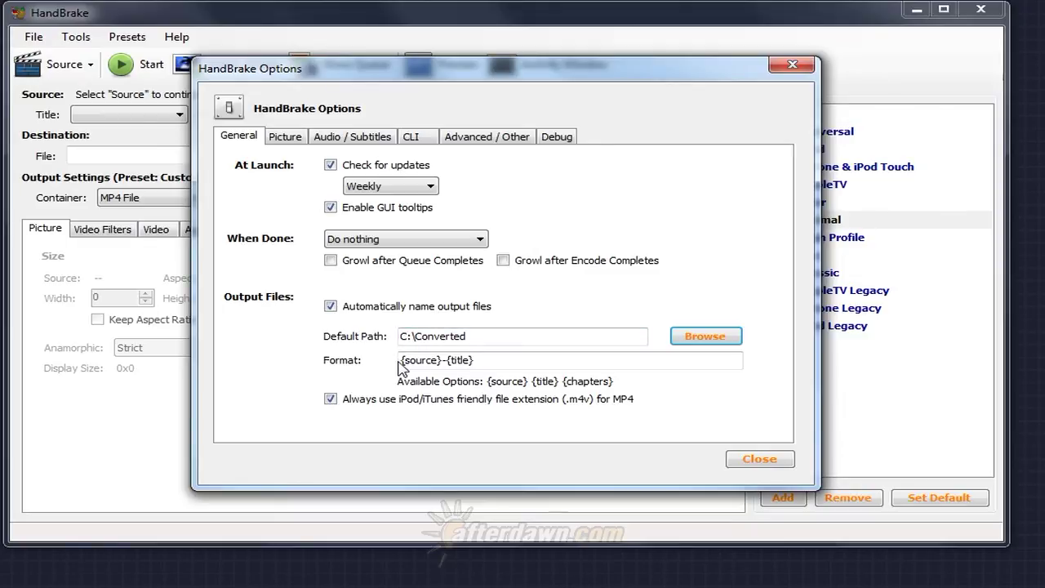
# - Edit the file name Format field from {source}-{title} down to just {source}
pyautogui.moveTo(454, 360)
pyautogui.press('Tab')
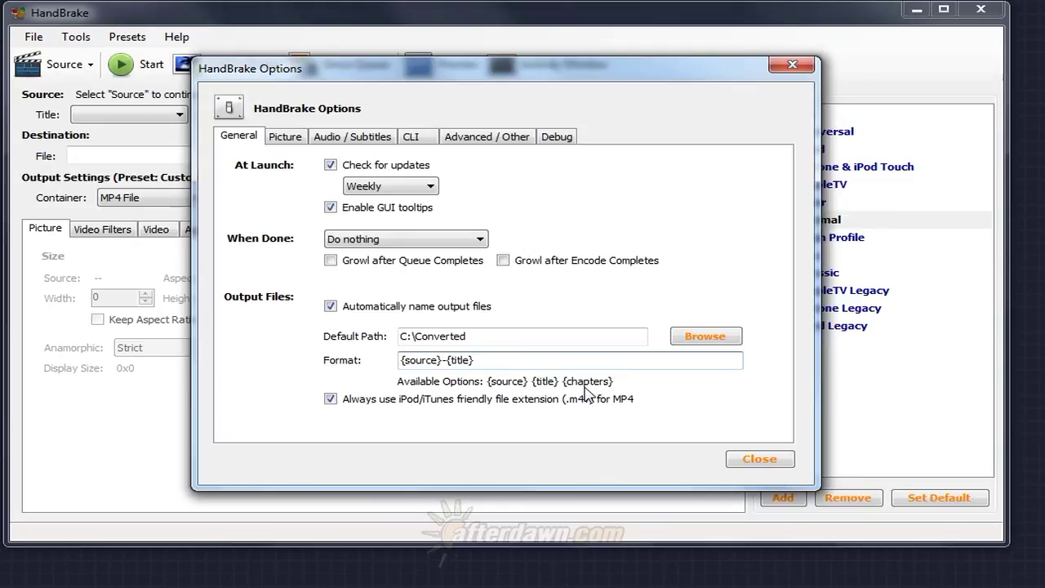
pyautogui.click(441, 357)
pyautogui.write('}')
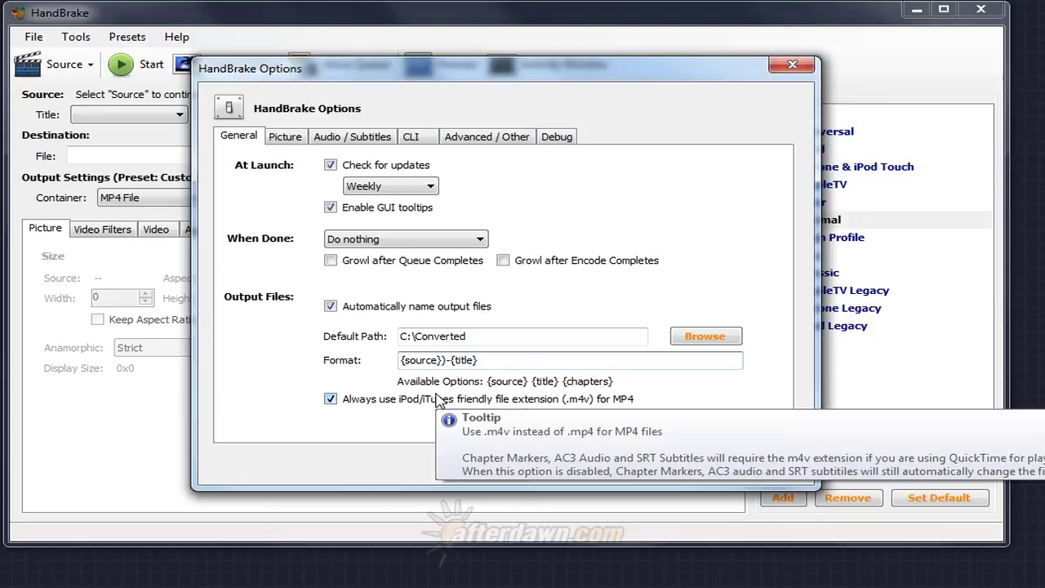
pyautogui.write('(')
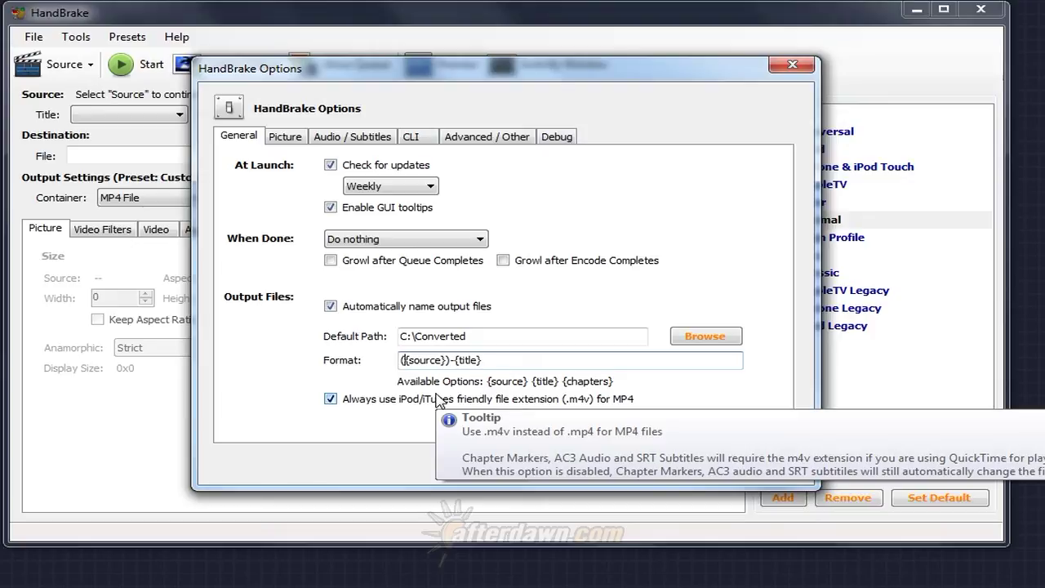
pyautogui.press('Delete')
pyautogui.press('Right')
pyautogui.press('Right')
pyautogui.press('Right')
pyautogui.press('Right')
pyautogui.press('Right')
pyautogui.press('Right')
pyautogui.press('Delete')
pyautogui.press('Delete')
pyautogui.press('Delete')
pyautogui.press('Delete')
pyautogui.press('Delete')
pyautogui.press('Delete')
pyautogui.press('Delete')
pyautogui.press('Delete')
pyautogui.press('Delete')
pyautogui.press('Delete')
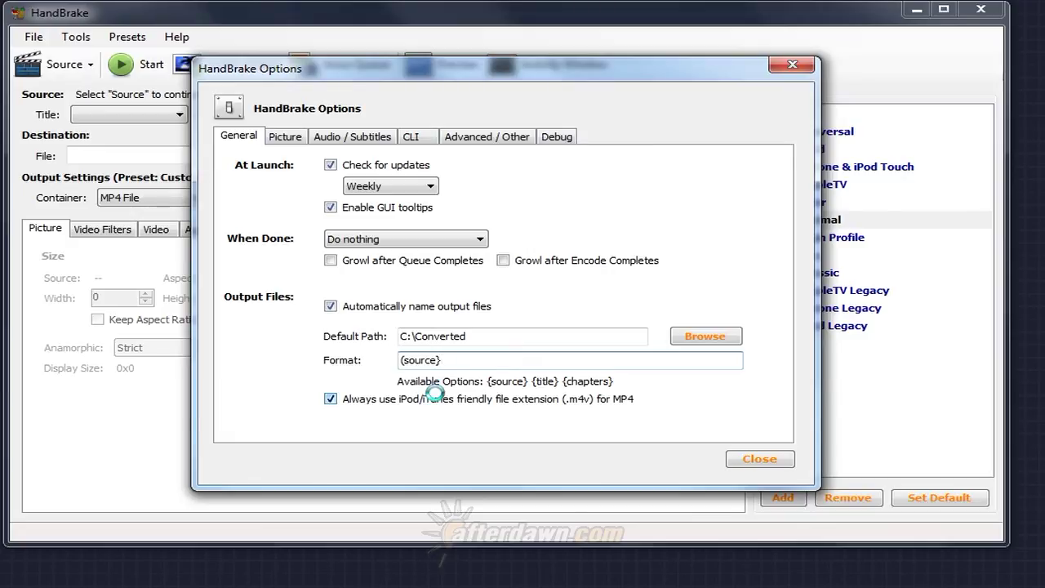
# - Turn off the iPod/iTunes-friendly .m4v extension for MP4, then show the VLC path setting
pyautogui.moveTo(438, 400)
pyautogui.click(333, 399)
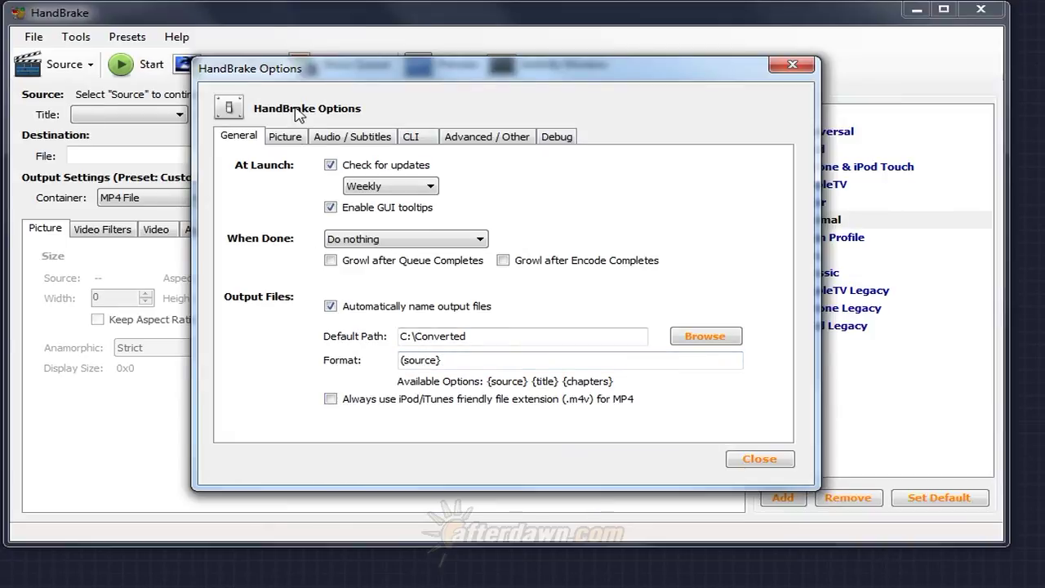
pyautogui.click(286, 137)
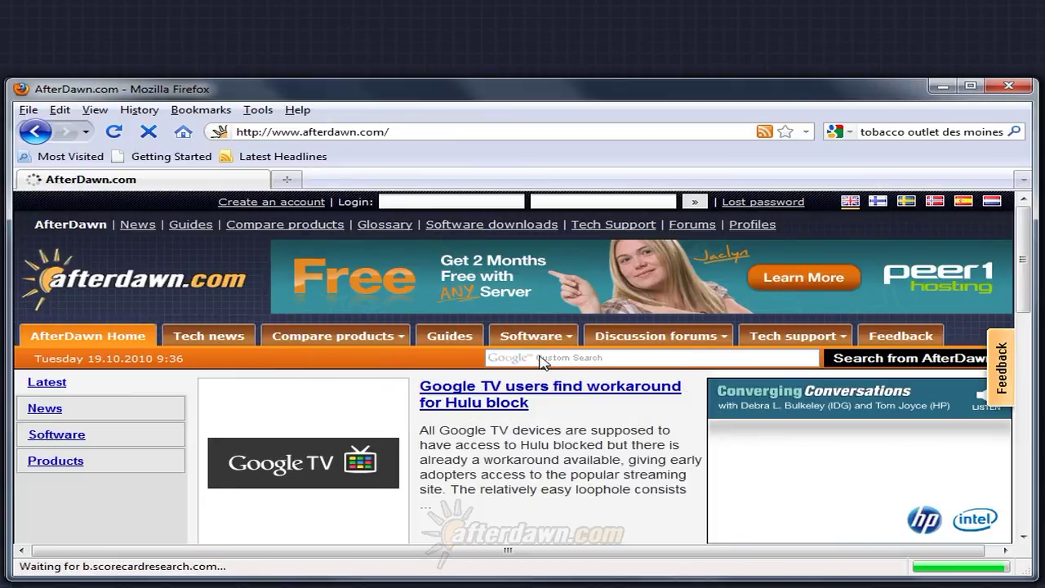
# - Search AfterDawn for VLC and save the v1.1.4 installer, vlc-1.1.4-win32.exe, to Downloads
pyautogui.click(540, 340)
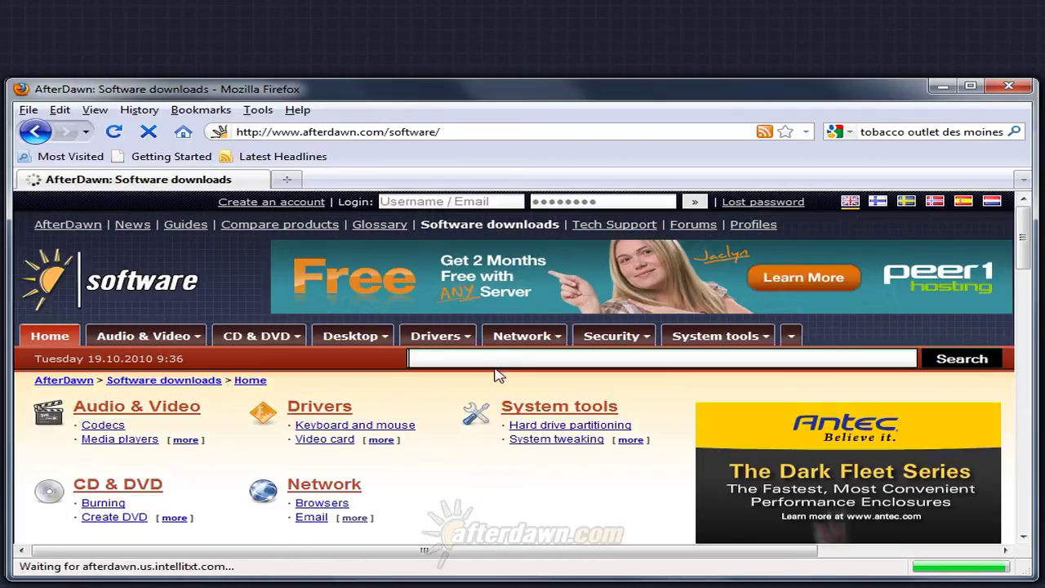
pyautogui.click(499, 359)
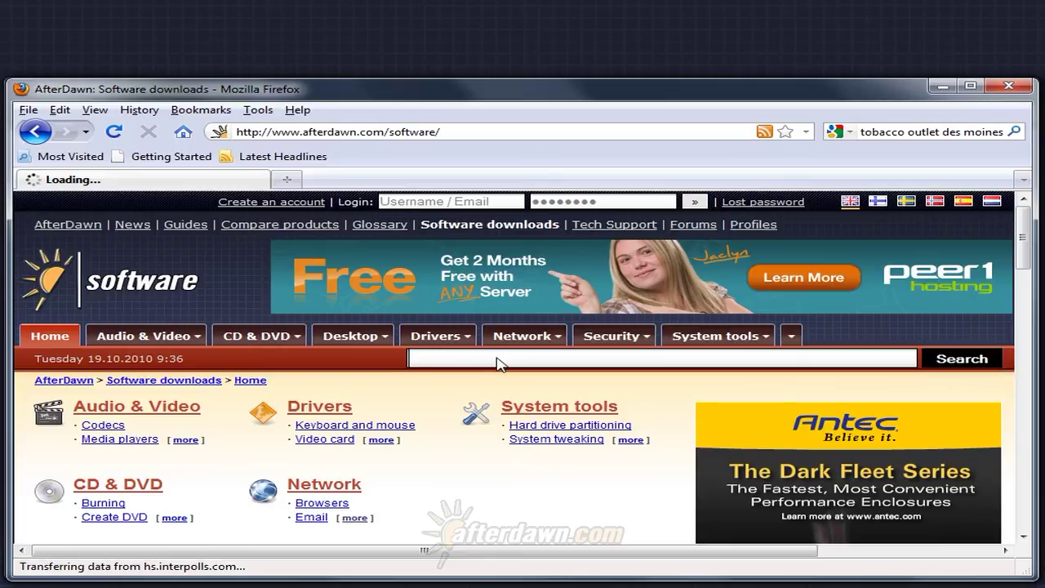
pyautogui.write('VLC')
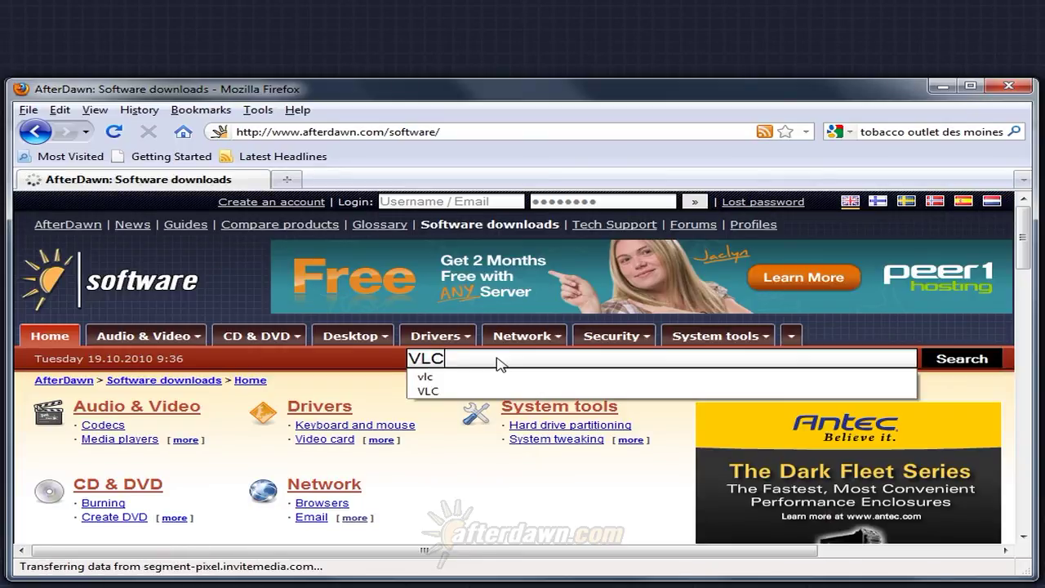
pyautogui.click(952, 364)
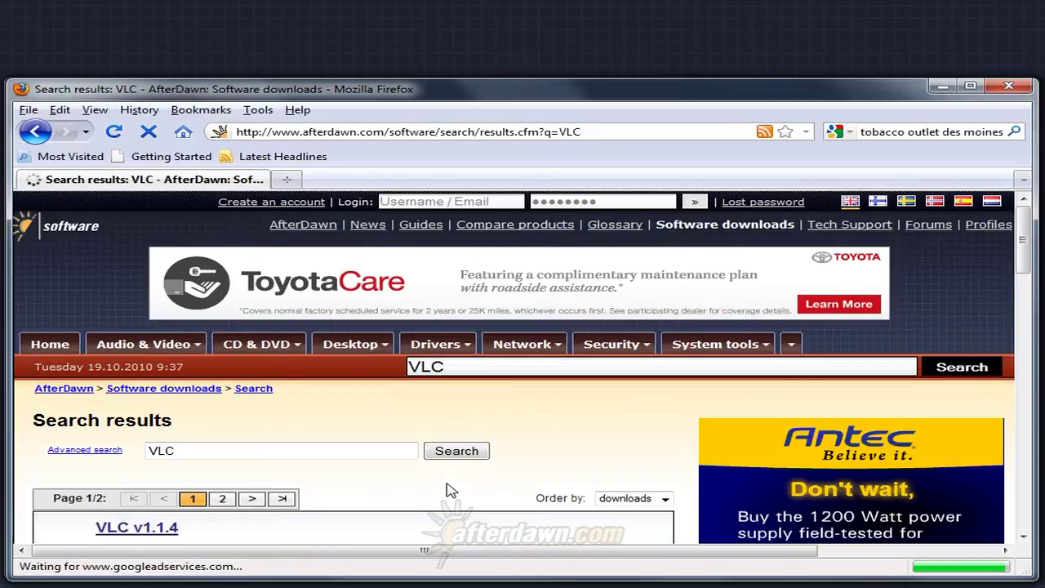
pyautogui.scroll(-4, 448, 490)
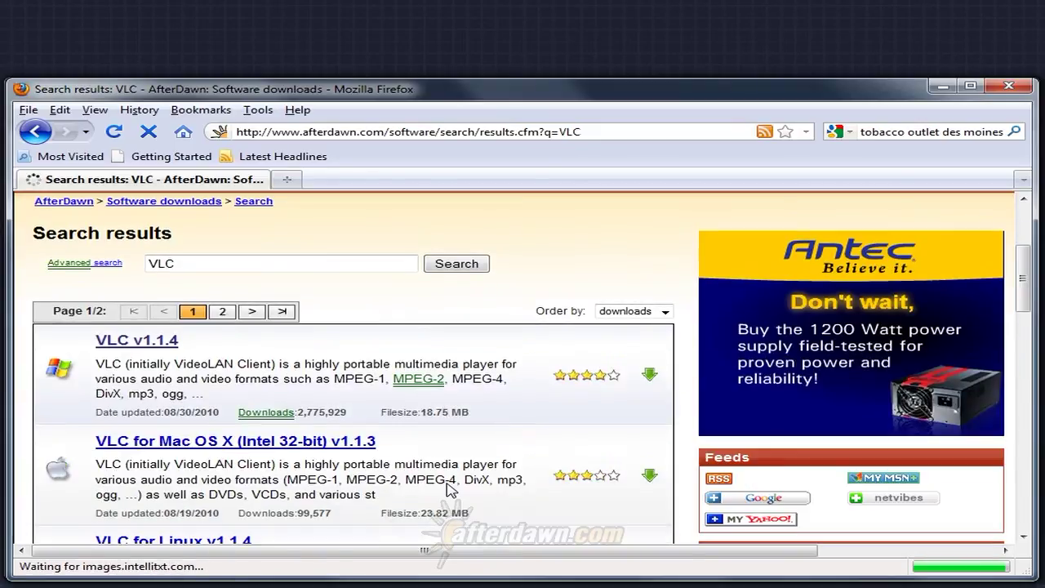
pyautogui.click(164, 349)
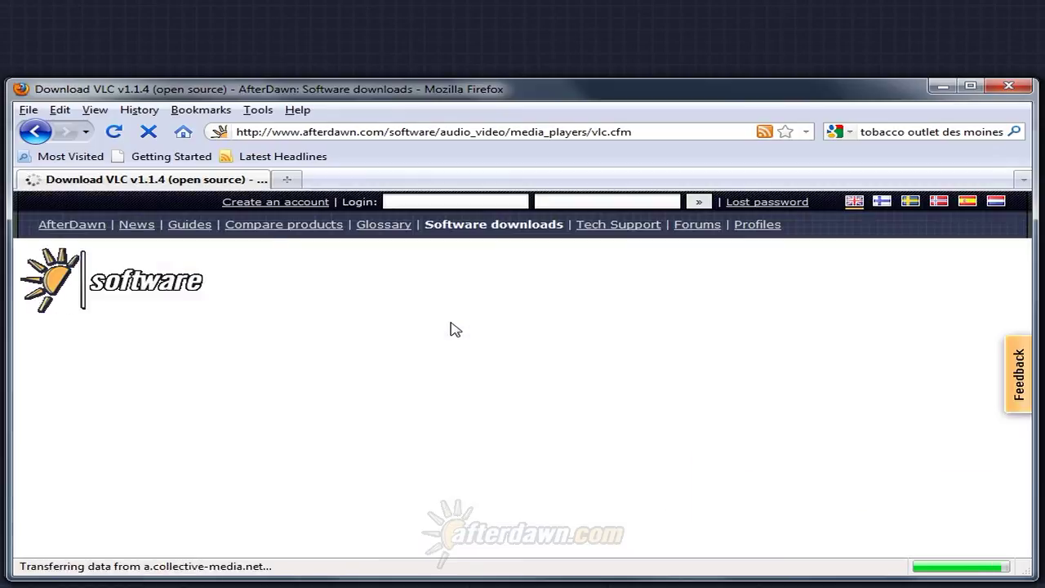
pyautogui.click(476, 522)
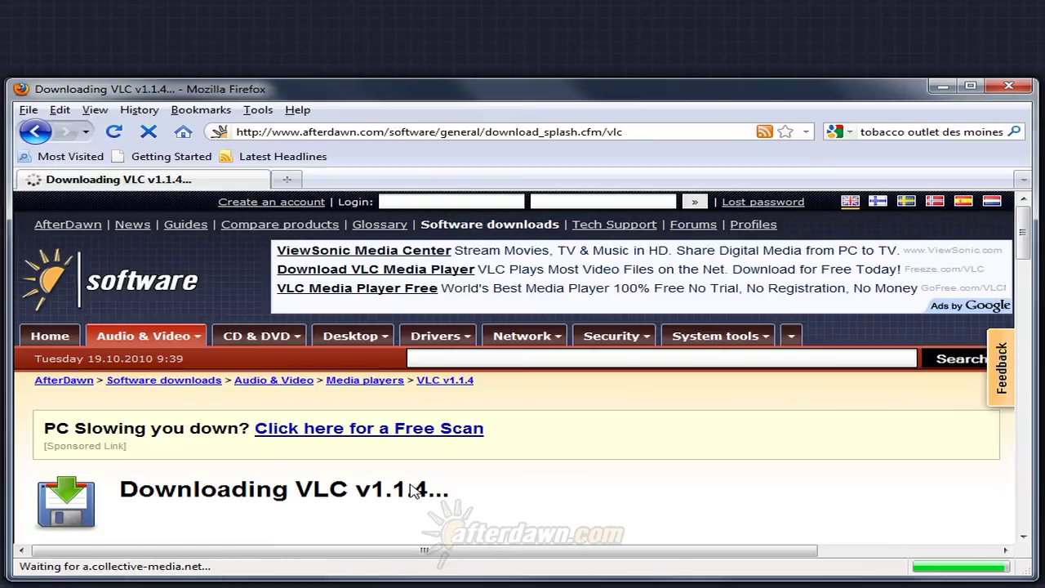
pyautogui.click(772, 445)
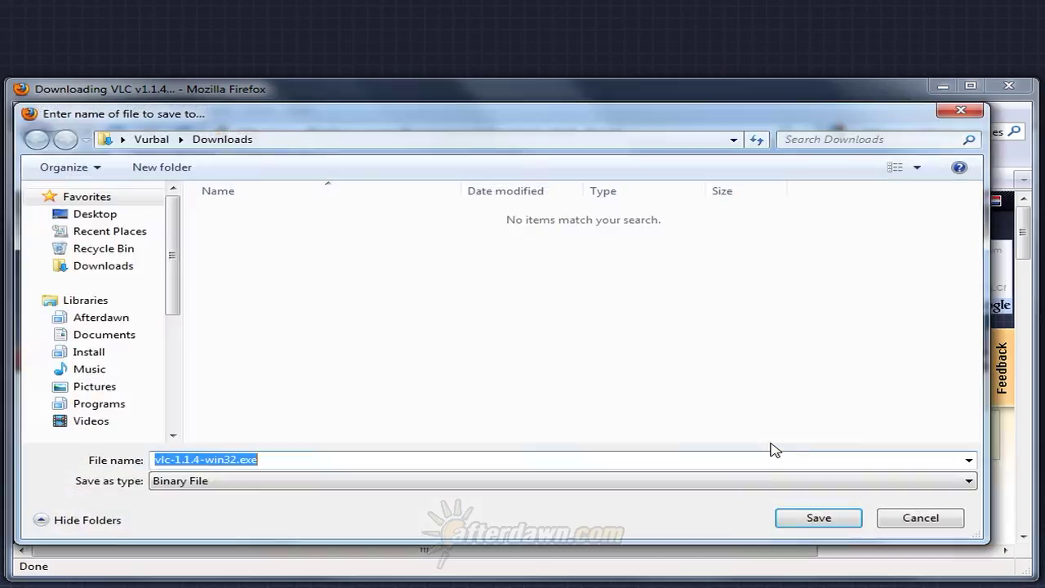
pyautogui.click(817, 516)
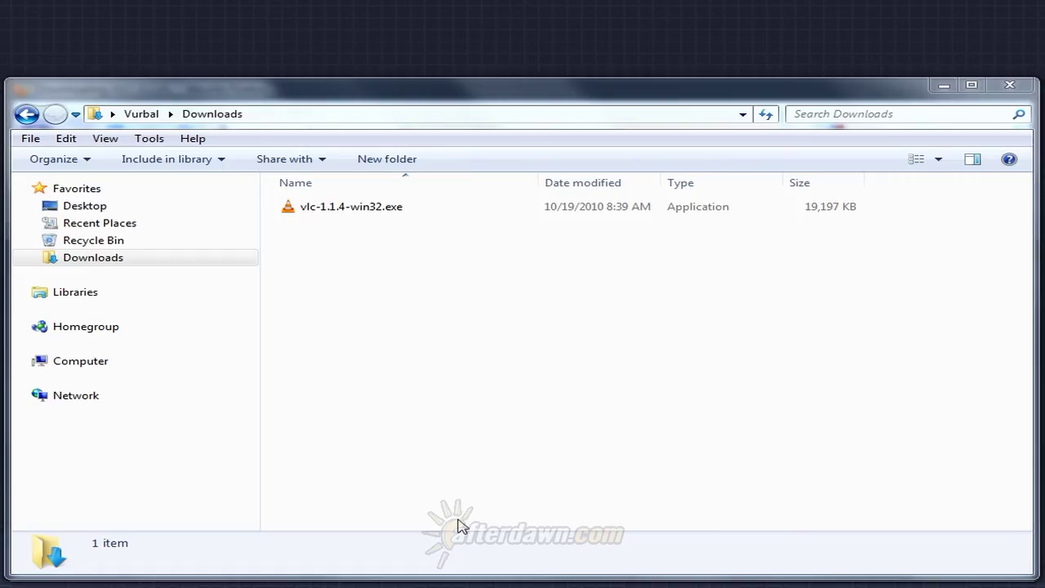
# - Run vlc-1.1.4-win32.exe from Downloads, allowing it through the security warning
pyautogui.doubleClick(378, 208)
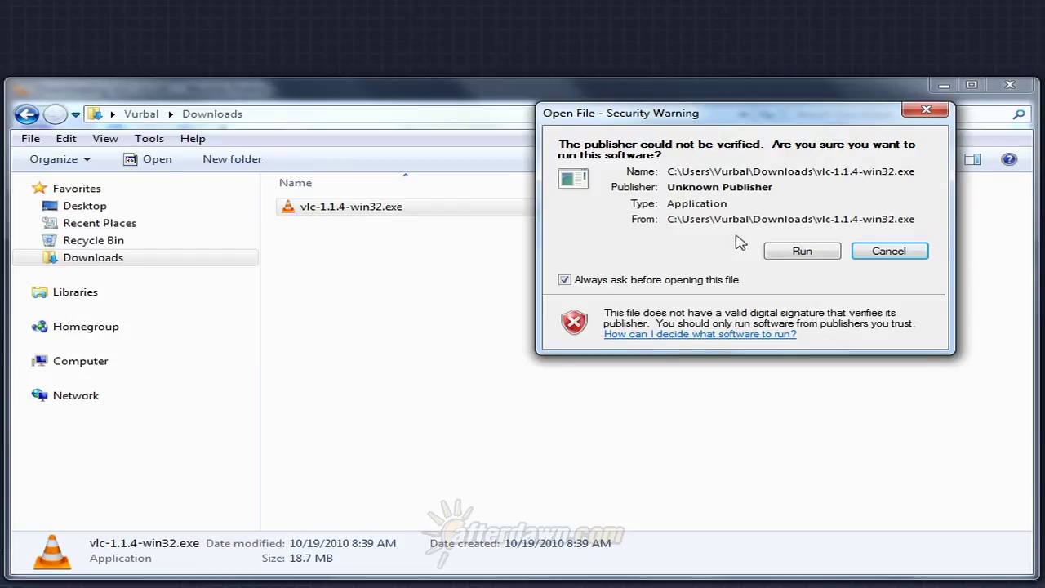
pyautogui.click(797, 254)
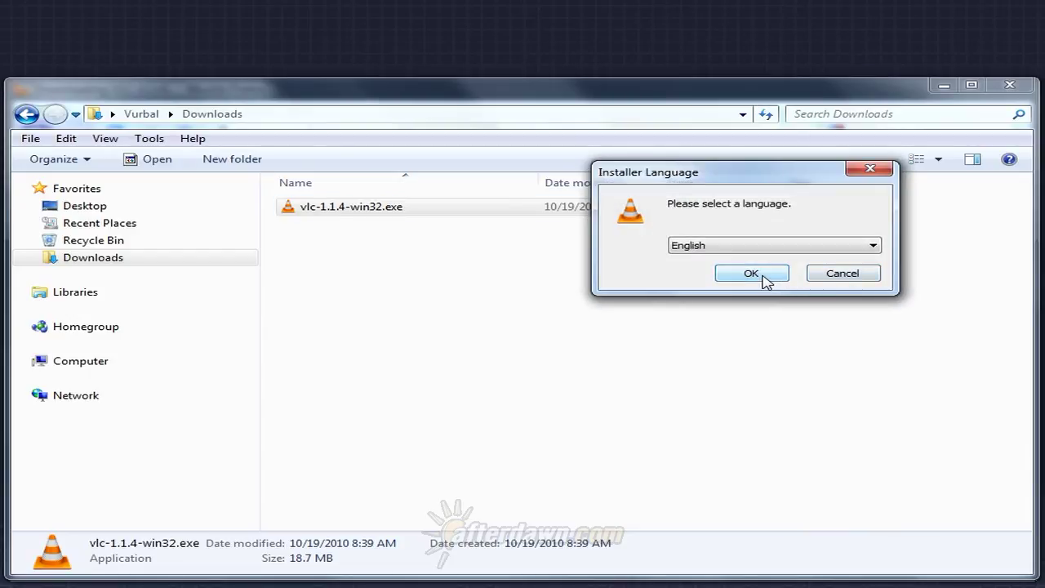
# - Keep English, accept the licence, and add the Mozilla plugin to the installed components
pyautogui.click(766, 278)
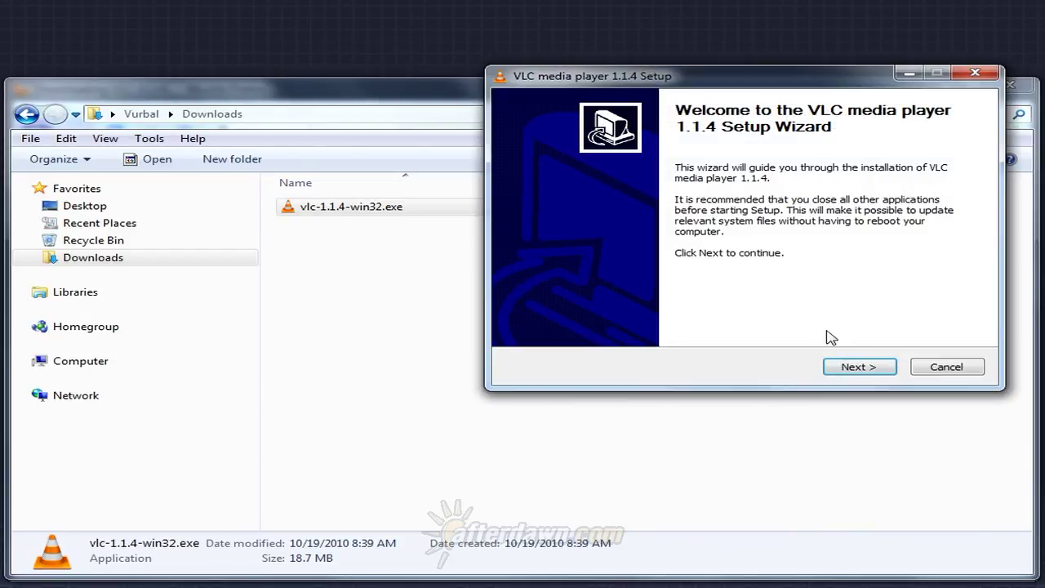
pyautogui.click(860, 367)
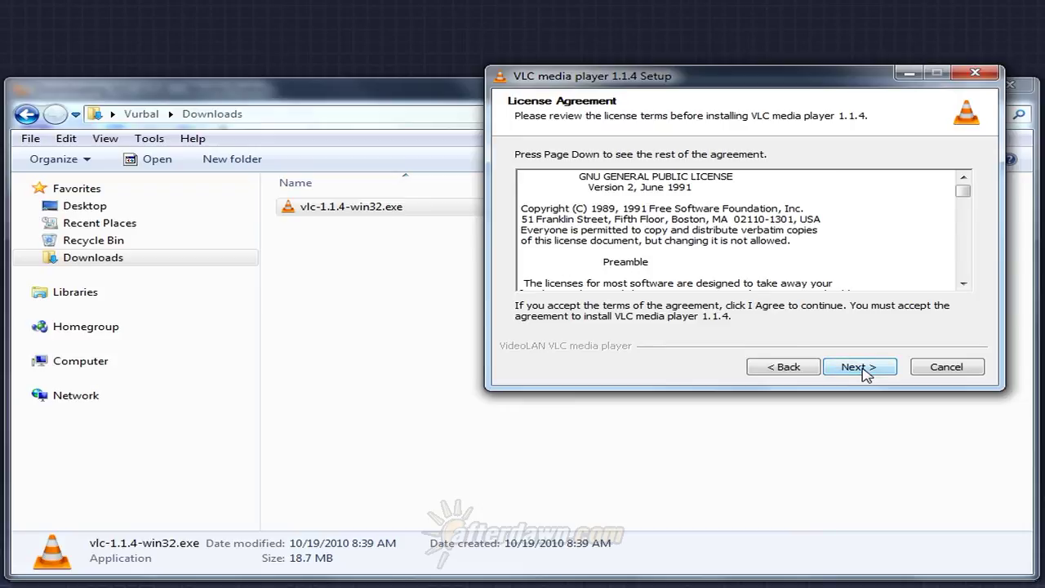
pyautogui.click(862, 368)
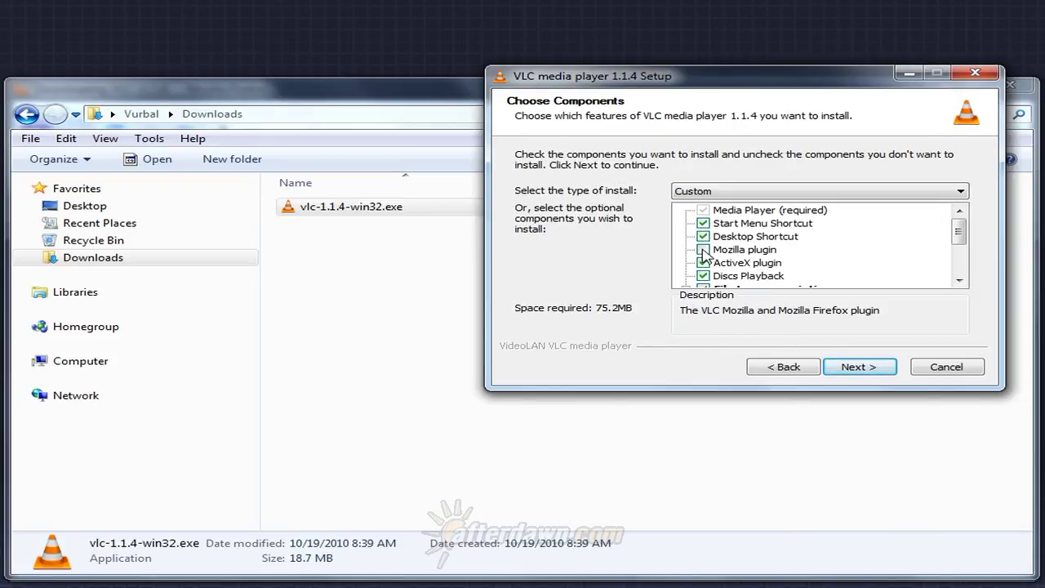
pyautogui.click(703, 251)
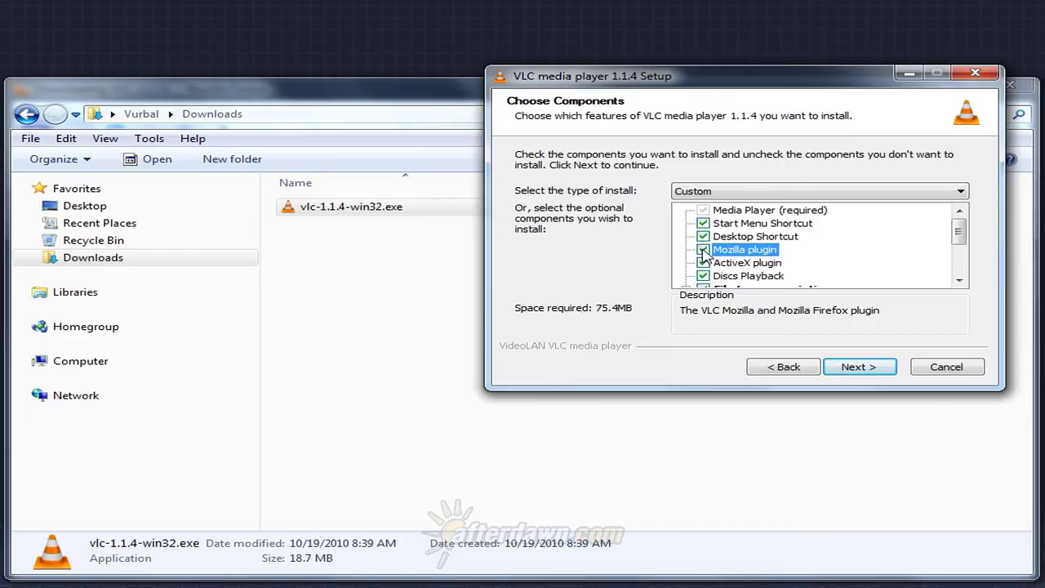
pyautogui.click(854, 369)
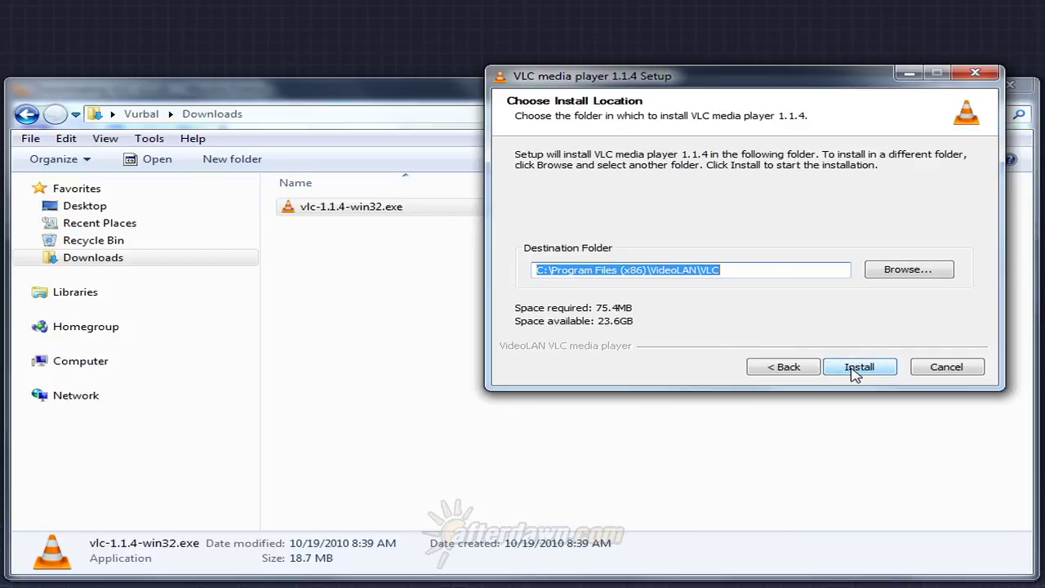
# - Change VLC's install destination to the Multimedia Tools (x86) folder on C:, giving C:\Multimedia Tools (x86)\VLC
pyautogui.click(889, 277)
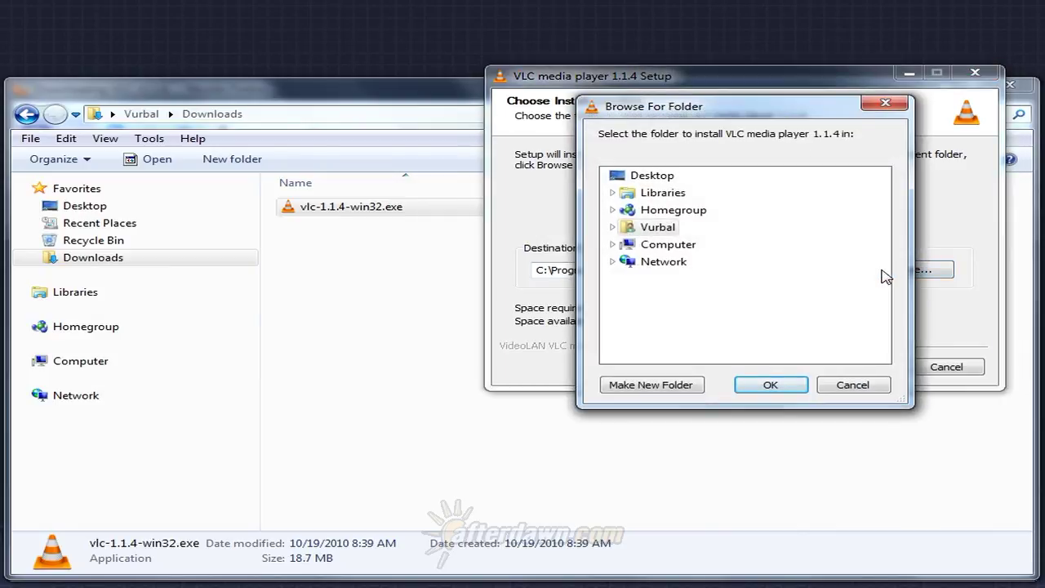
pyautogui.click(612, 244)
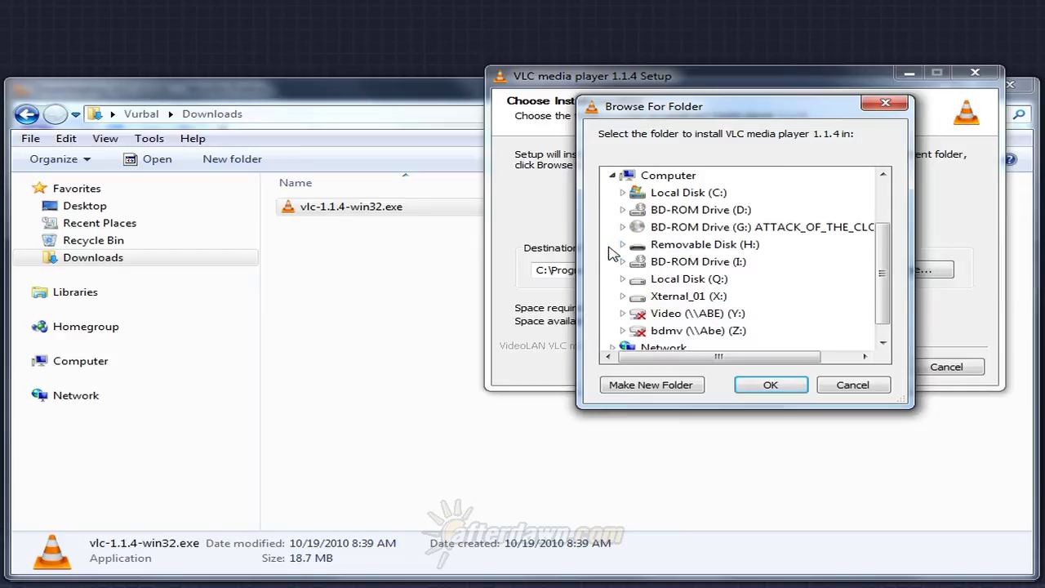
pyautogui.click(623, 192)
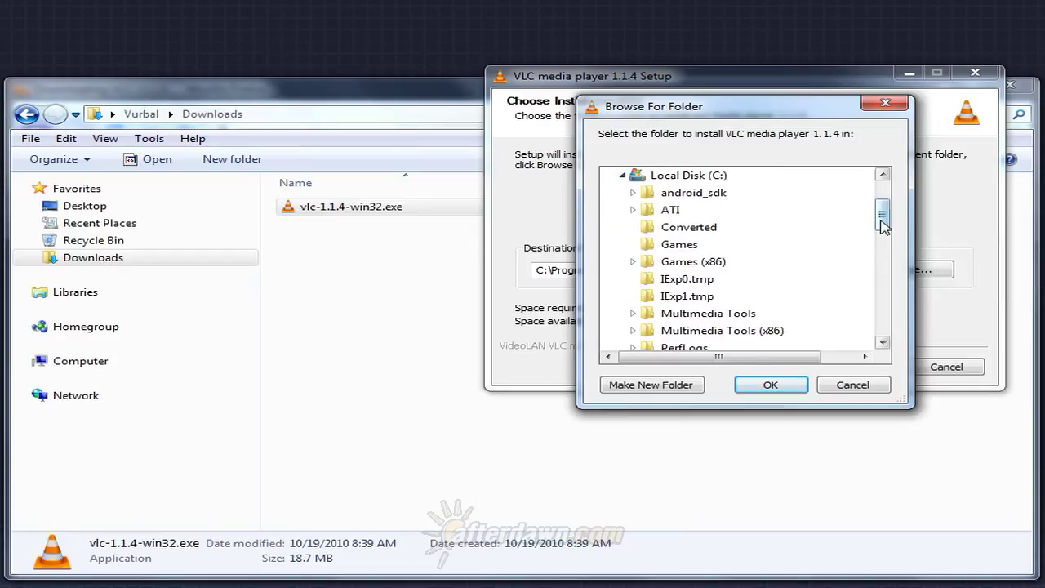
pyautogui.moveTo(882, 214); pyautogui.dragTo(882, 245)
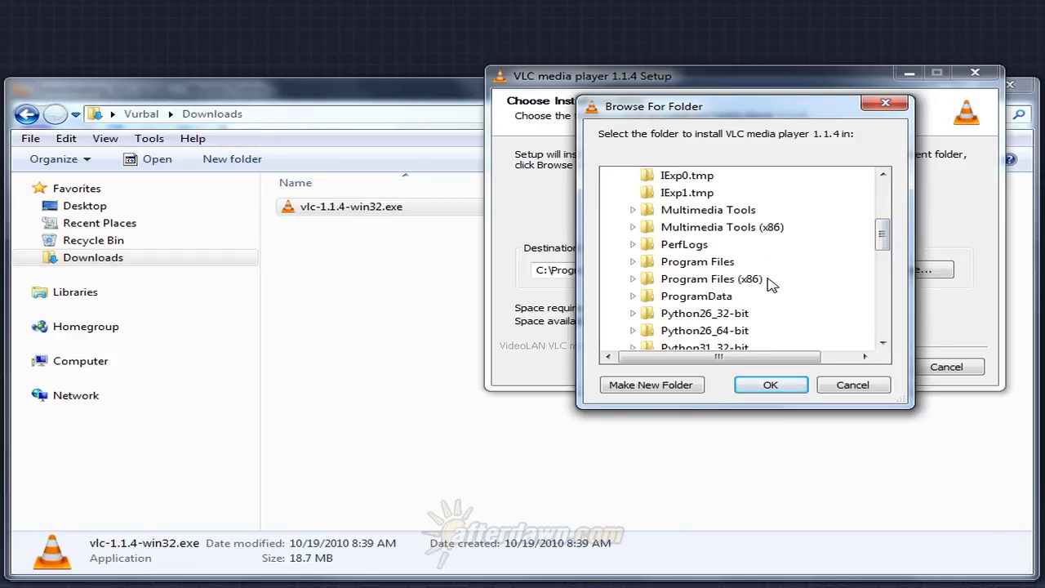
pyautogui.moveTo(883, 239)
pyautogui.mouseDown()
pyautogui.moveTo(883, 249)
pyautogui.moveTo(882, 227)
pyautogui.mouseUp()
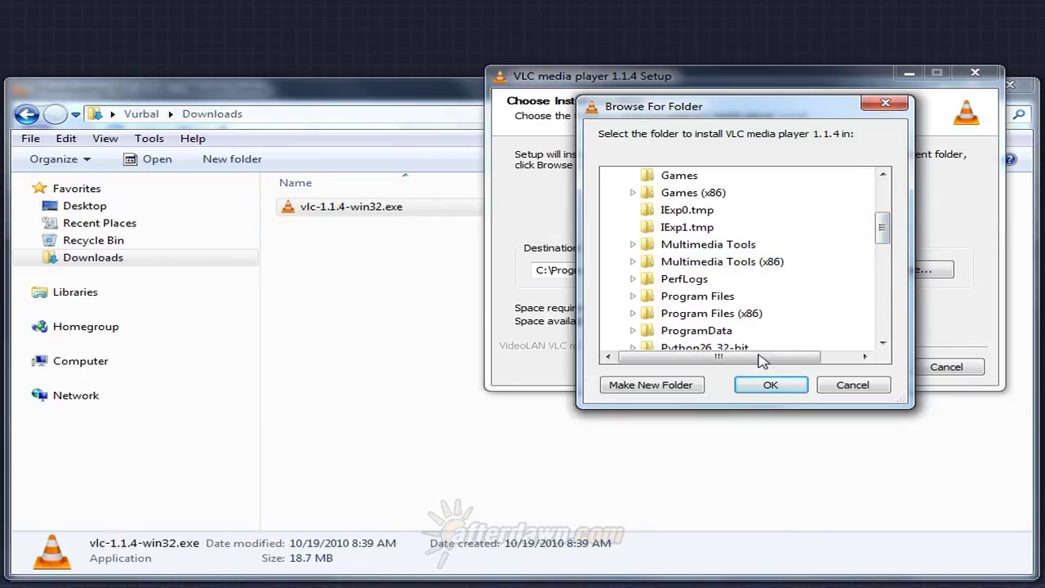
pyautogui.click(726, 263)
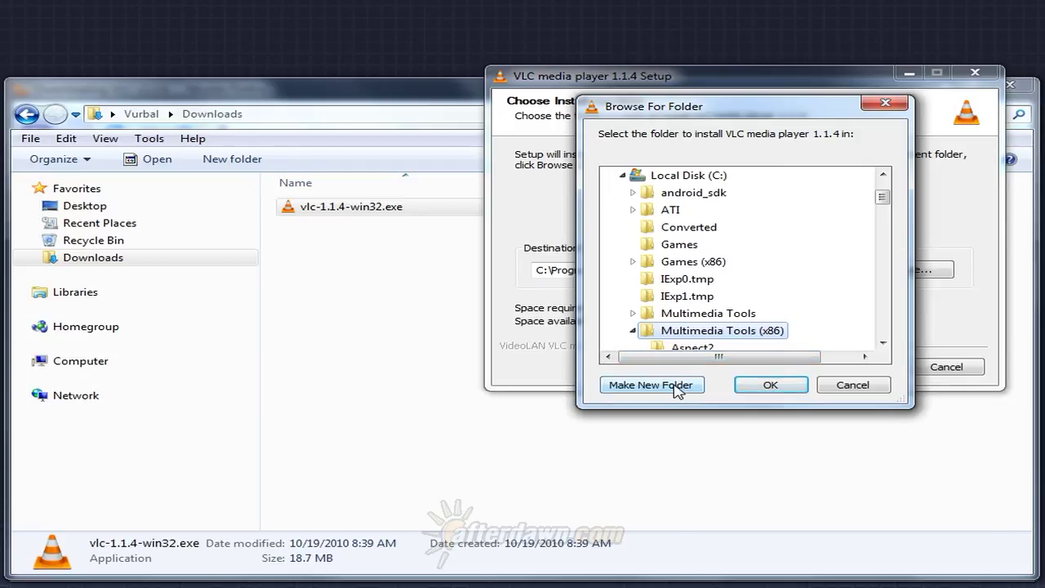
pyautogui.click(764, 386)
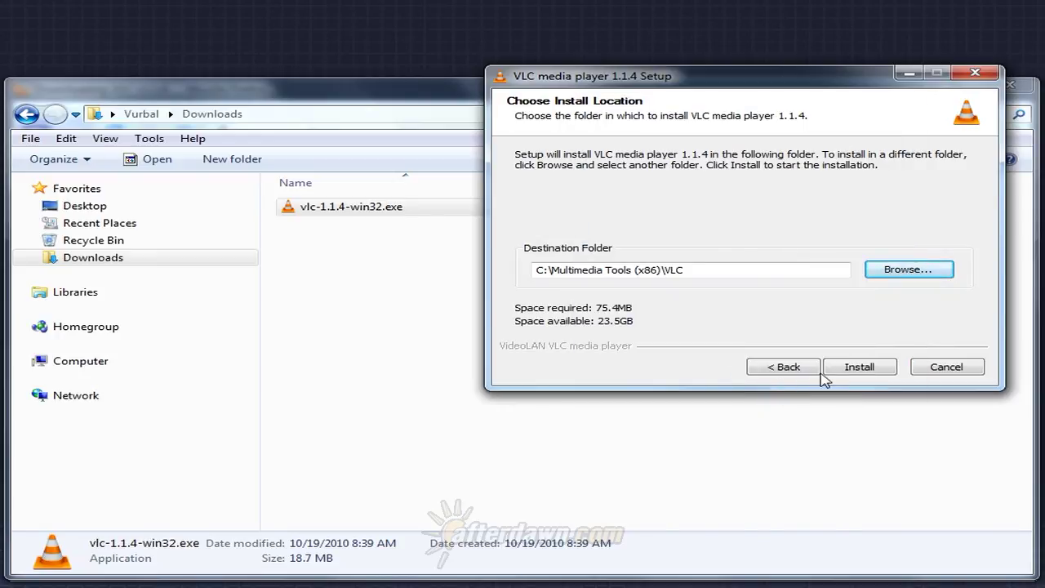
# - Install VLC media player 1.1.4 and finish the wizard with Run VLC media player left checked
pyautogui.click(850, 368)
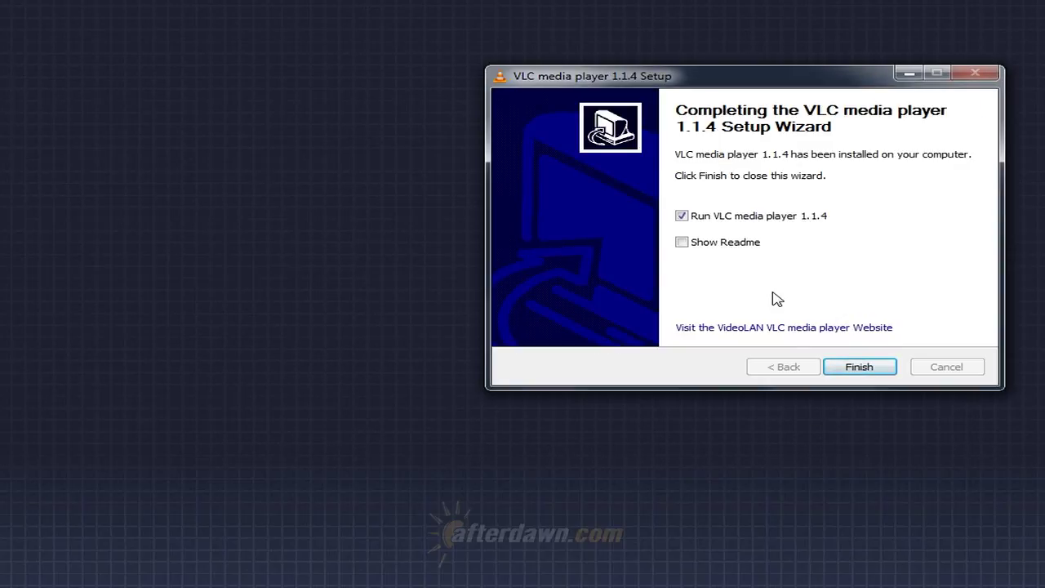
pyautogui.click(853, 373)
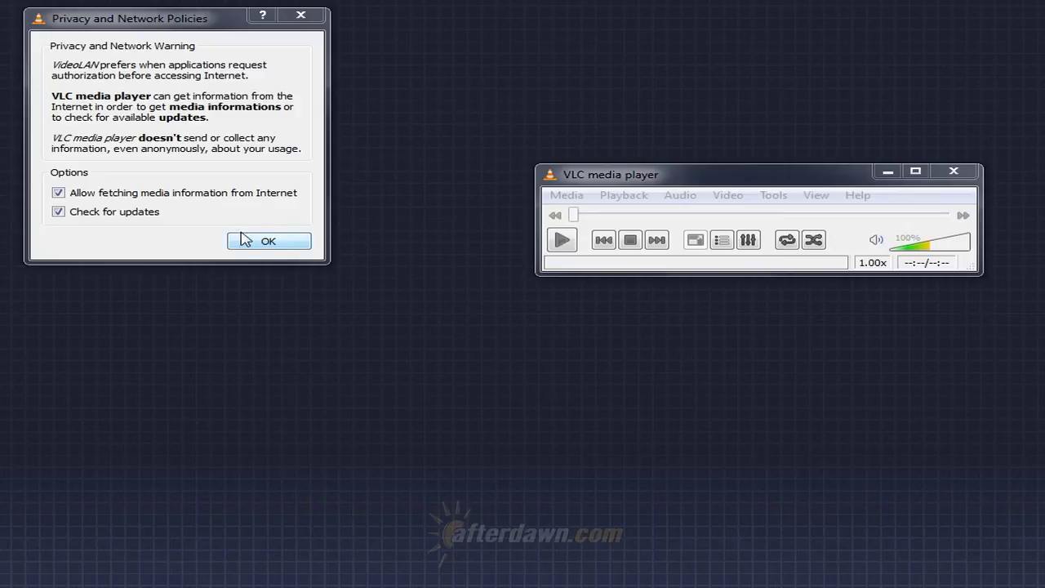
# - Accept VLC's Privacy and Network Policies notice, then close the VLC player window
pyautogui.click(57, 210)
pyautogui.click(272, 242)
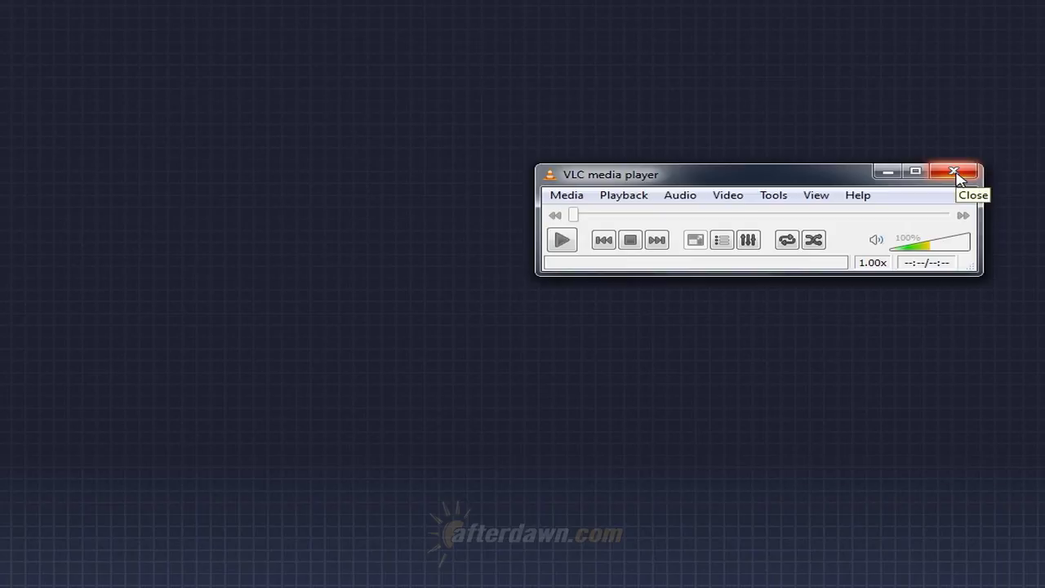
pyautogui.click(955, 174)
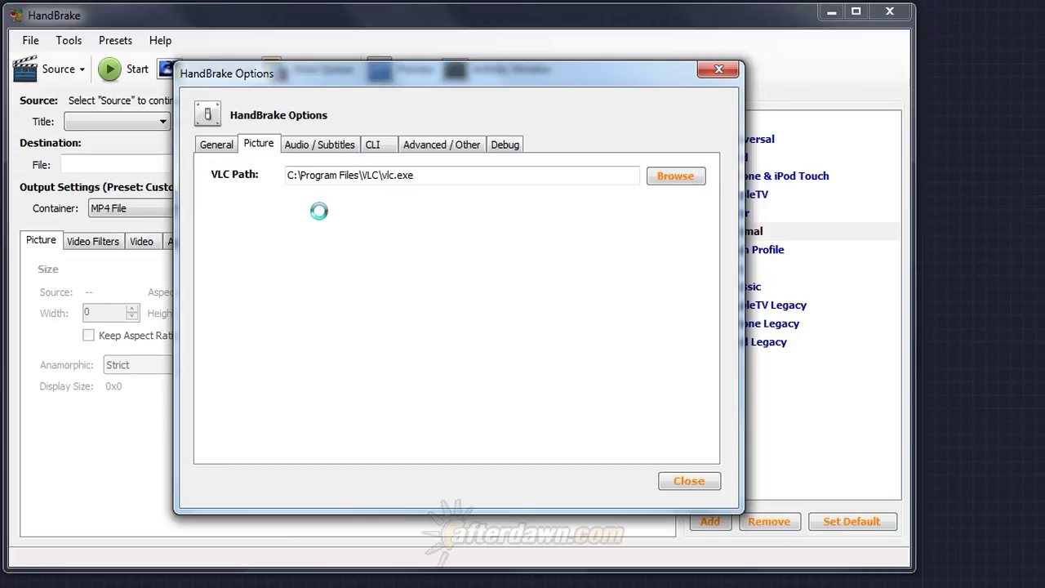
# - Point HandBrake's VLC Path to C:\Multimedia Tools (x86)\VLC\vlc.exe
pyautogui.click(665, 176)
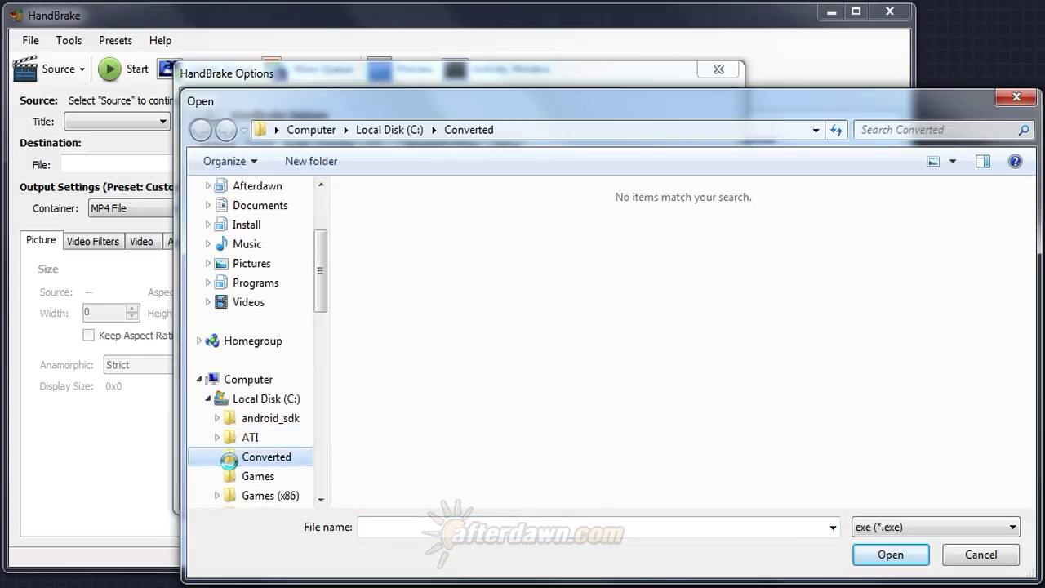
pyautogui.scroll(-6, 321, 499)
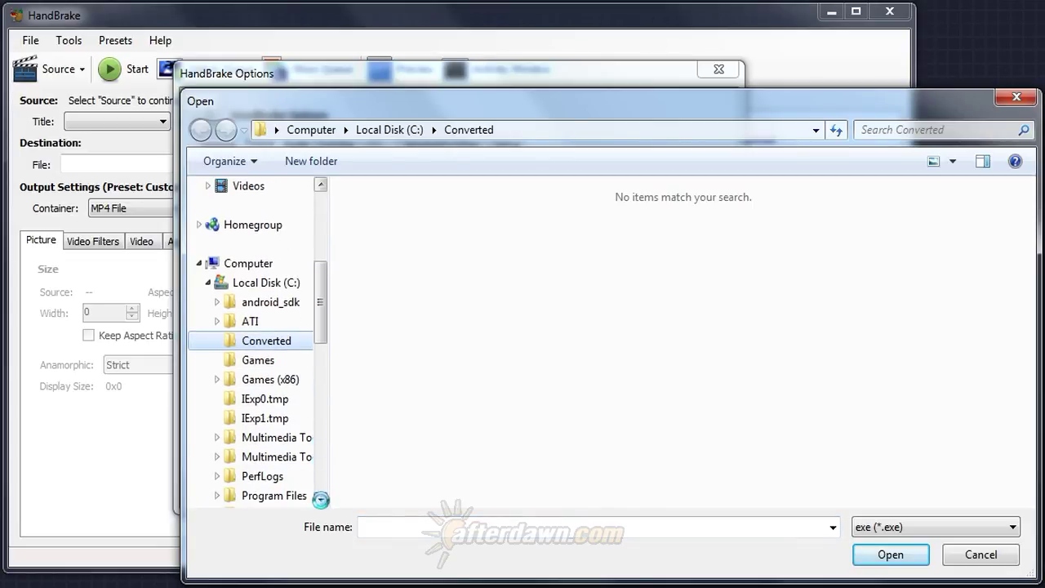
pyautogui.scroll(-3, 321, 499)
pyautogui.click(263, 458)
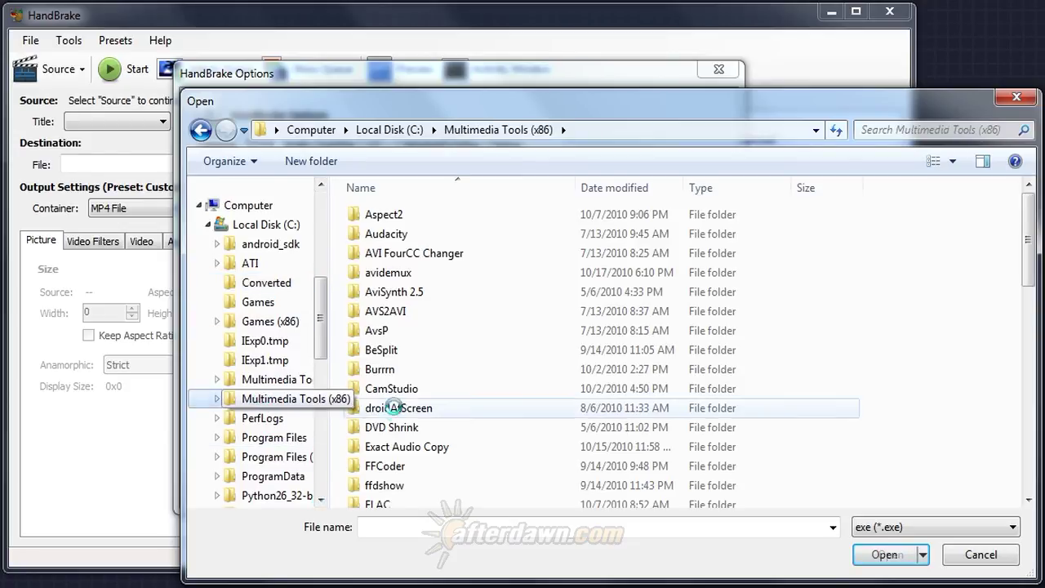
pyautogui.press('v')
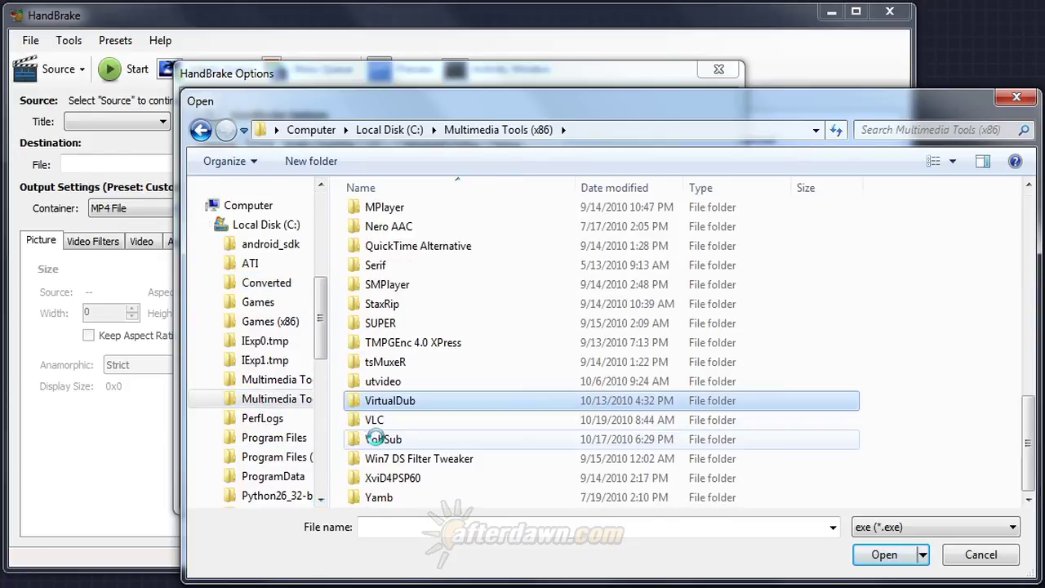
pyautogui.doubleClick(374, 421)
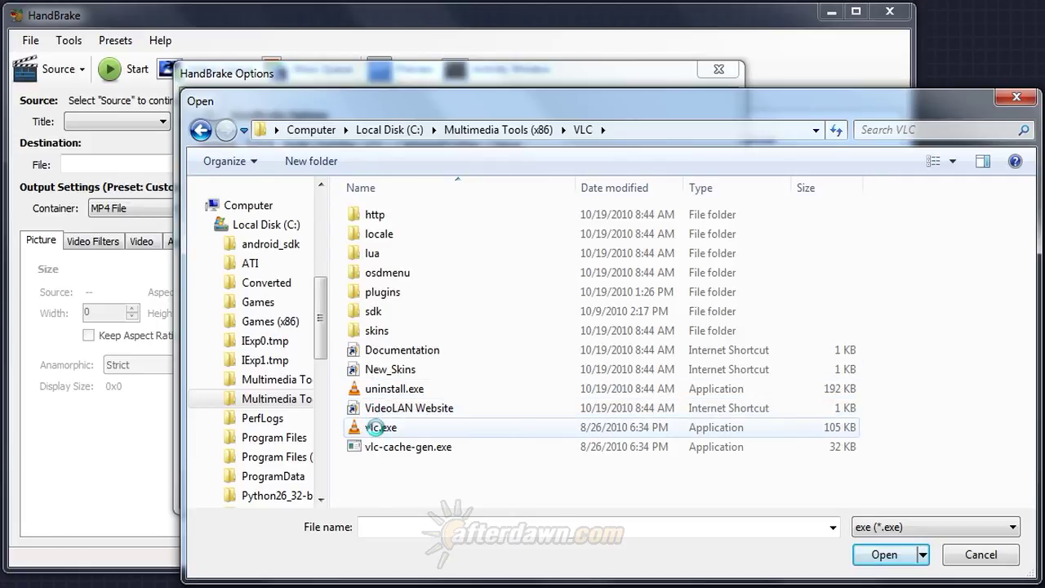
pyautogui.doubleClick(375, 428)
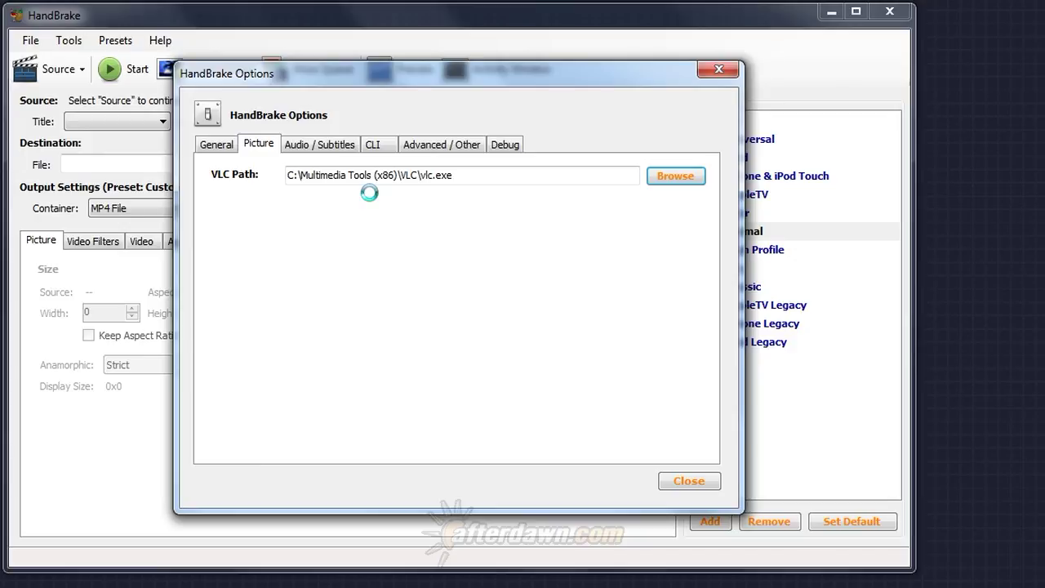
# - In the Audio / Subtitles options, set the Preferred Language to English
pyautogui.click(334, 142)
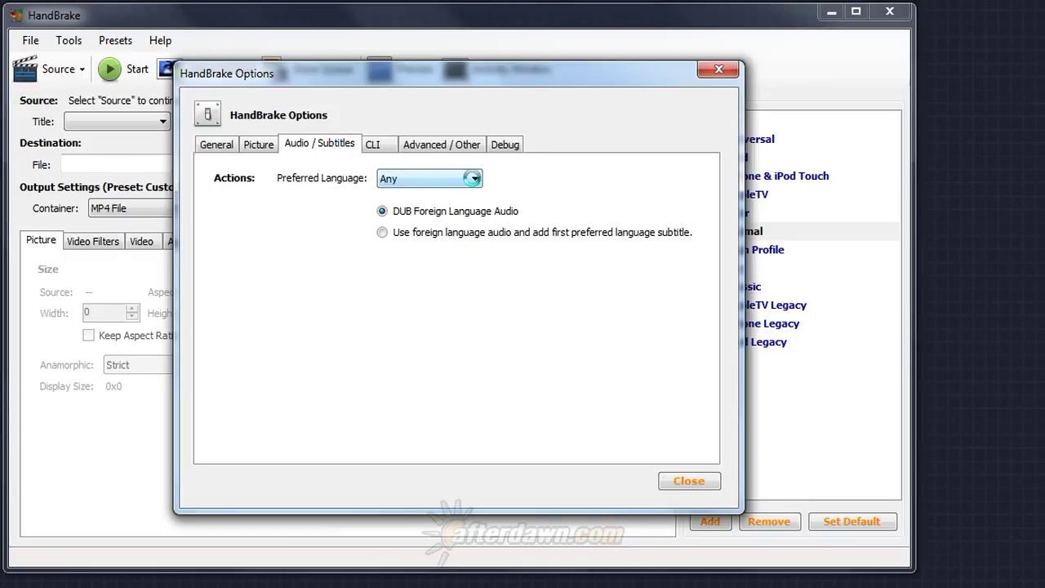
pyautogui.click(473, 178)
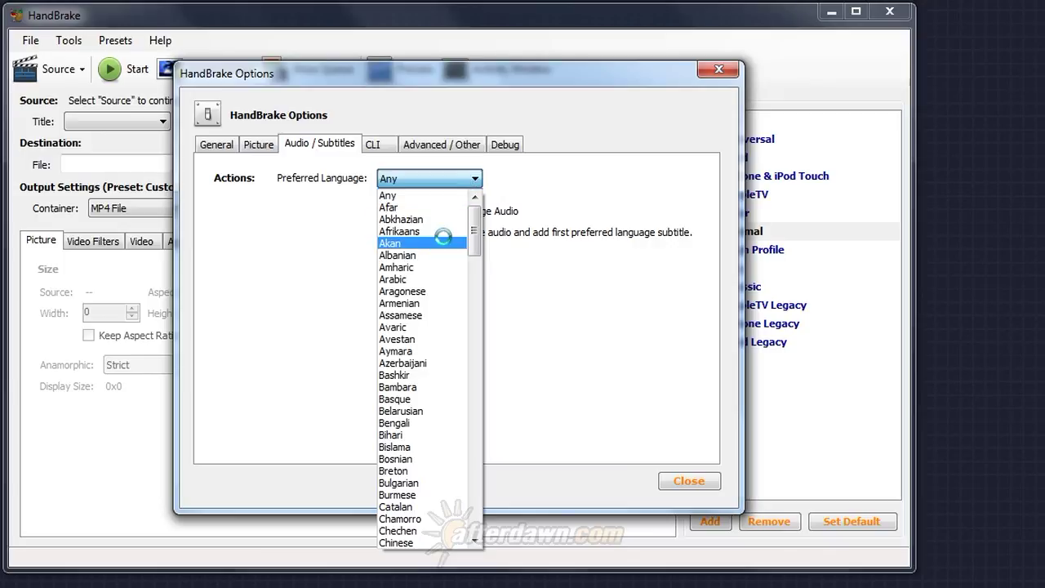
pyautogui.press('e')
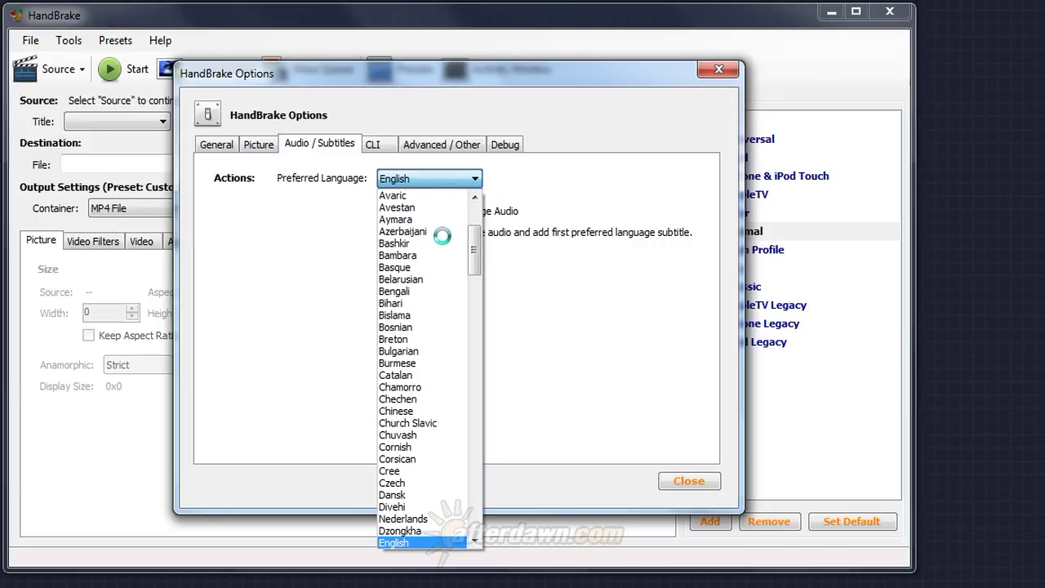
pyautogui.scroll(-1, 441, 236)
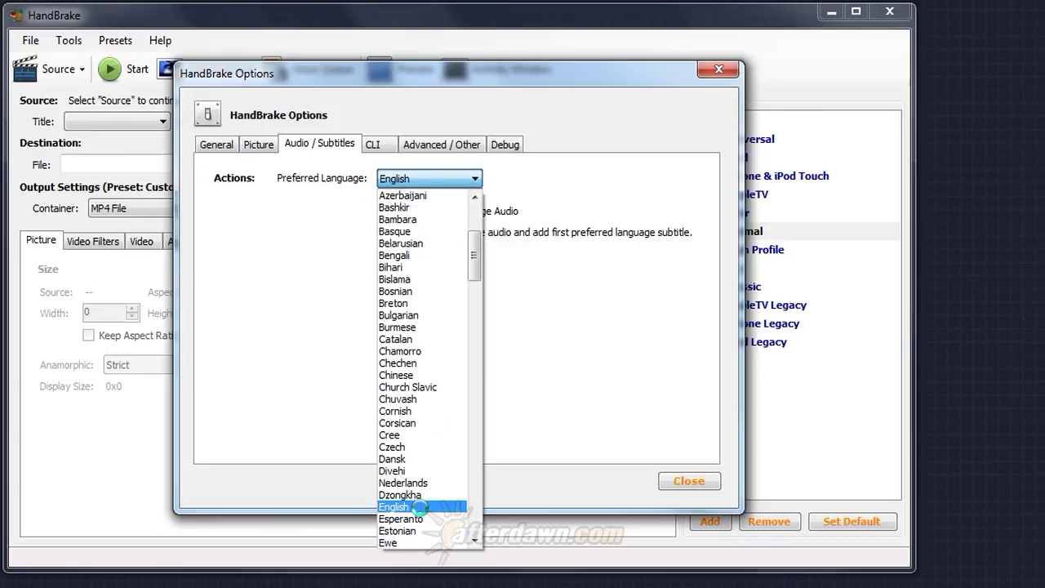
pyautogui.click(420, 504)
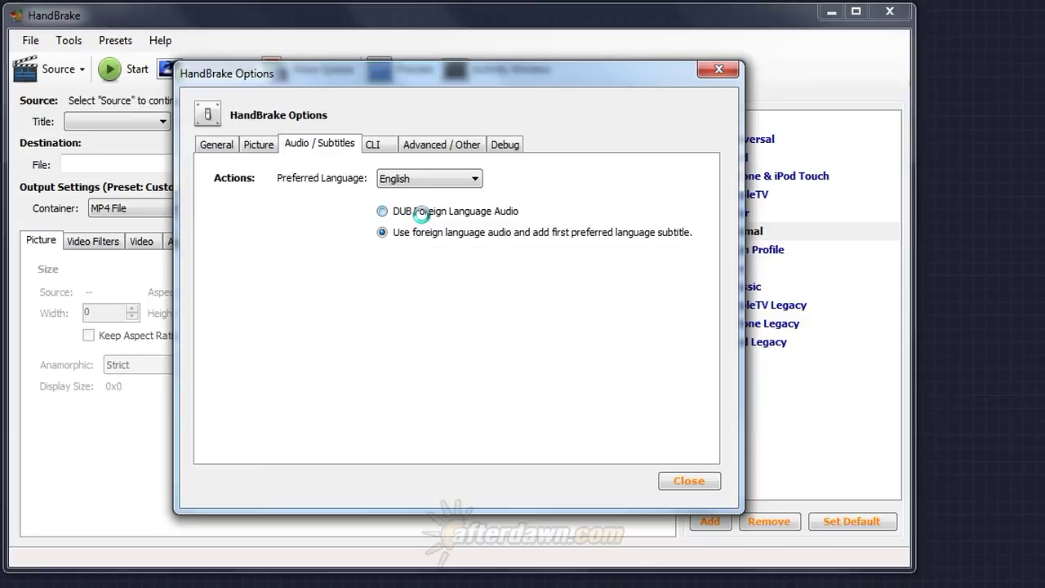
# - Select DUB Foreign Language Audio and close the Options dialog
pyautogui.click(420, 212)
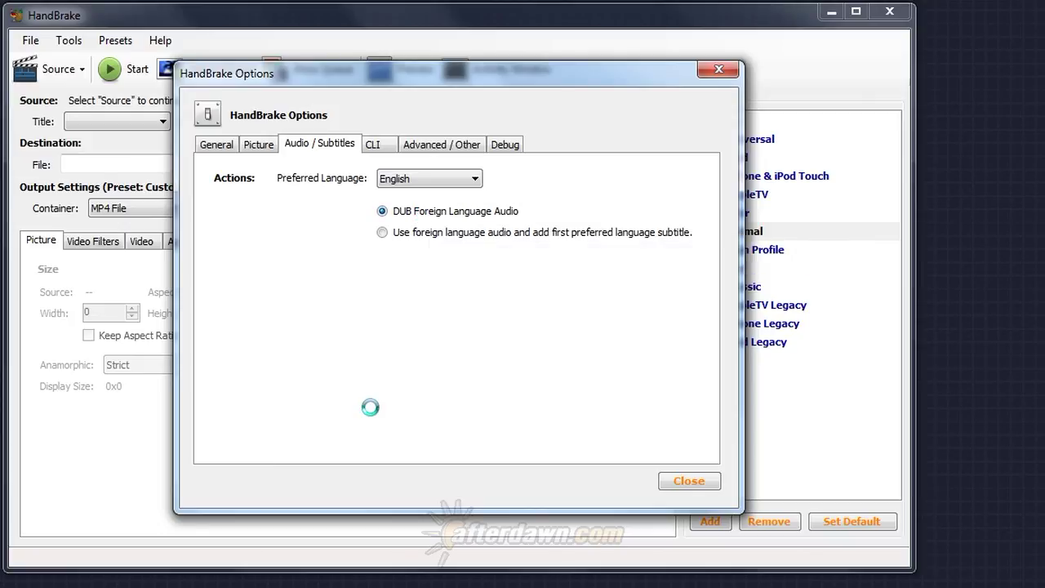
pyautogui.click(677, 480)
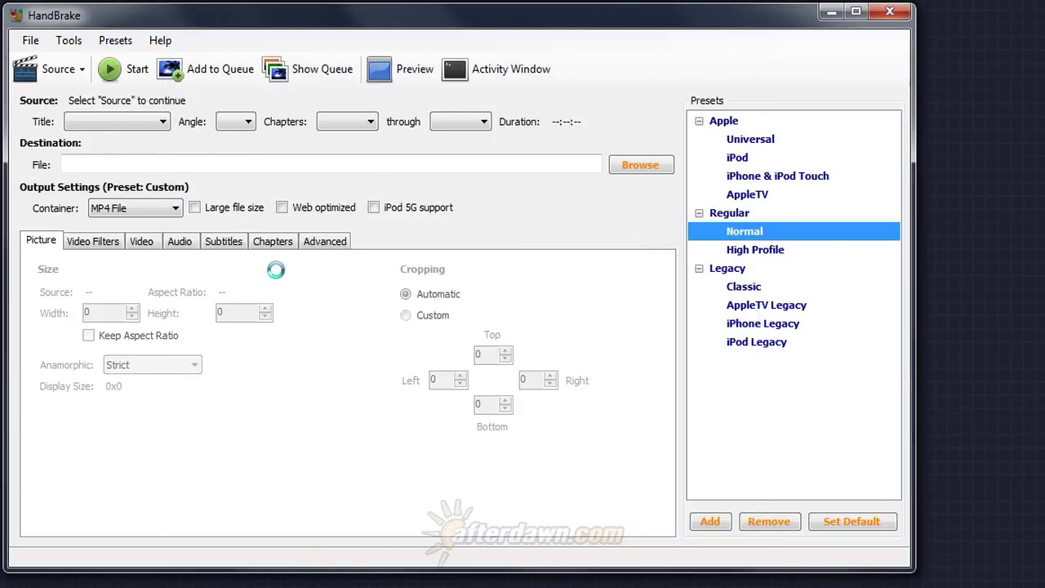